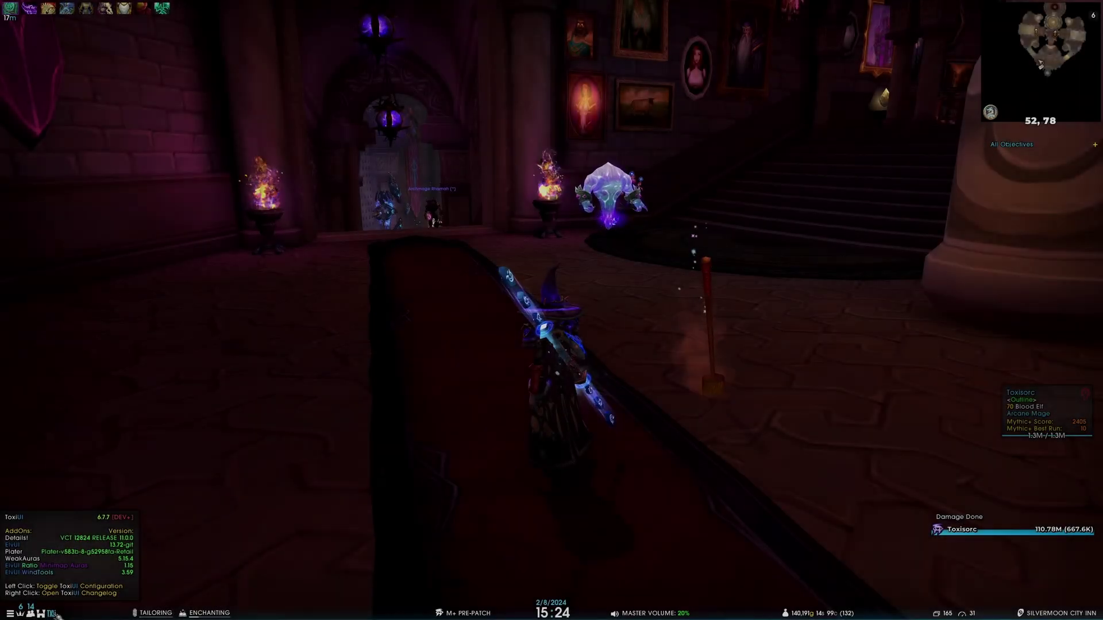
- Open the ToxiUI theme configuration clear of the unit frame area and target your own character
click(53, 614)
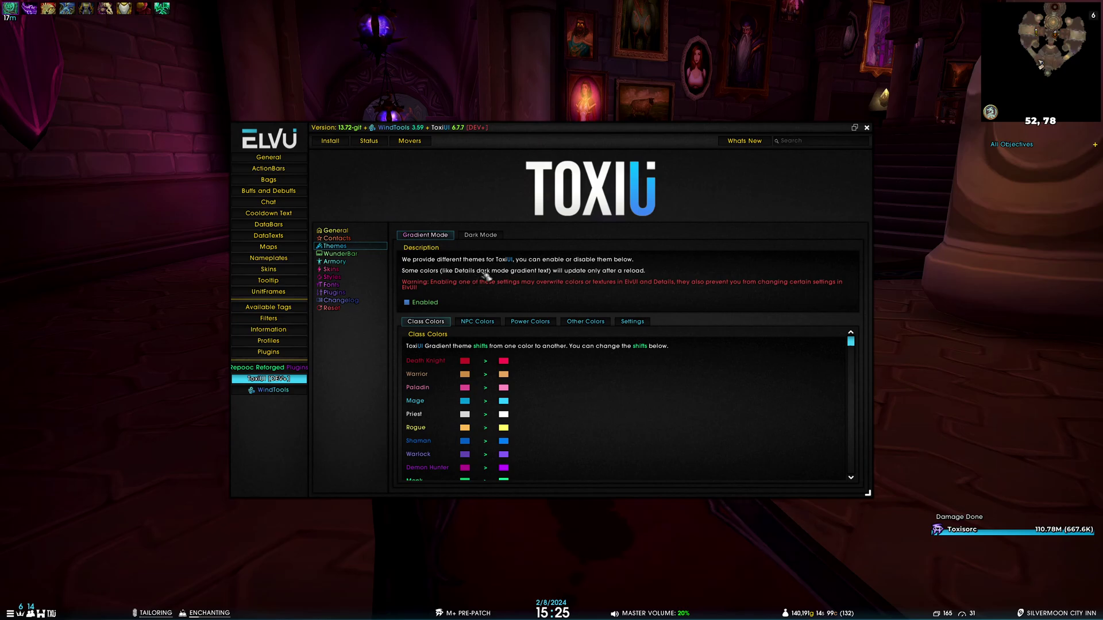
drag(669, 132, 670, 19)
click(424, 431)
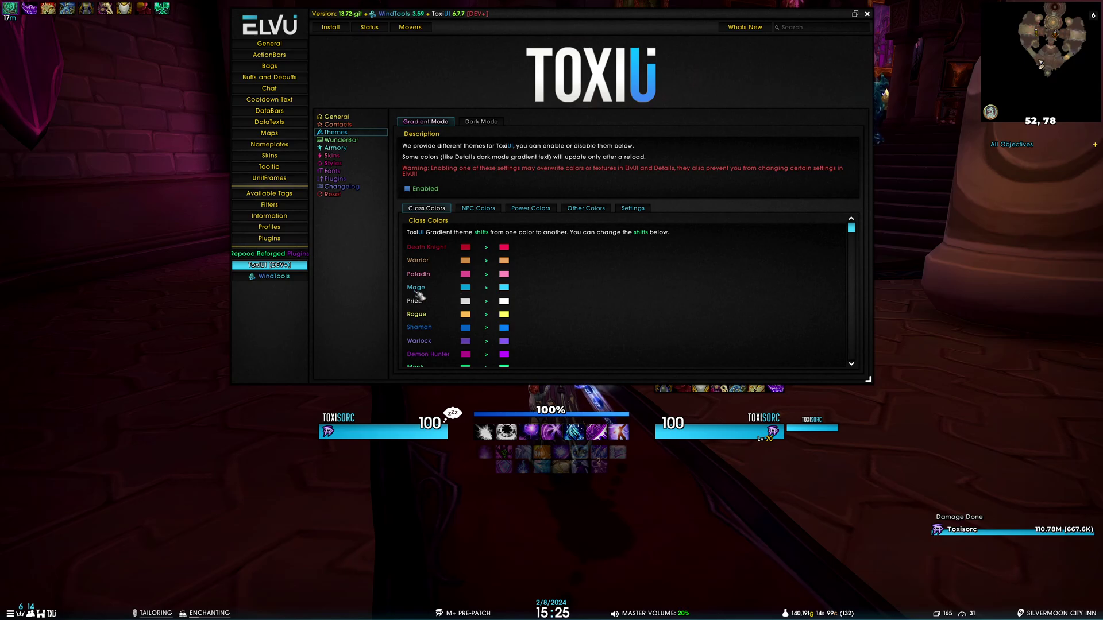
- Set the start colour of the Mage class gradient to purple 7a0091
click(465, 288)
mouse_move(398, 249)
mouse_down()
mouse_move(376, 232)
mouse_move(423, 251)
mouse_up()
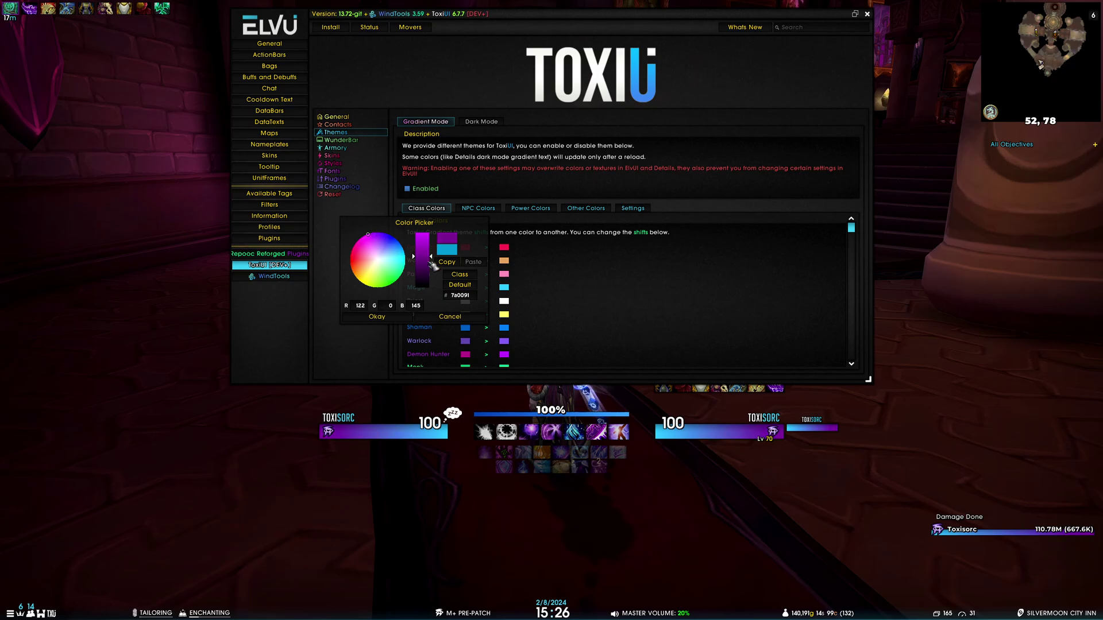
click(377, 316)
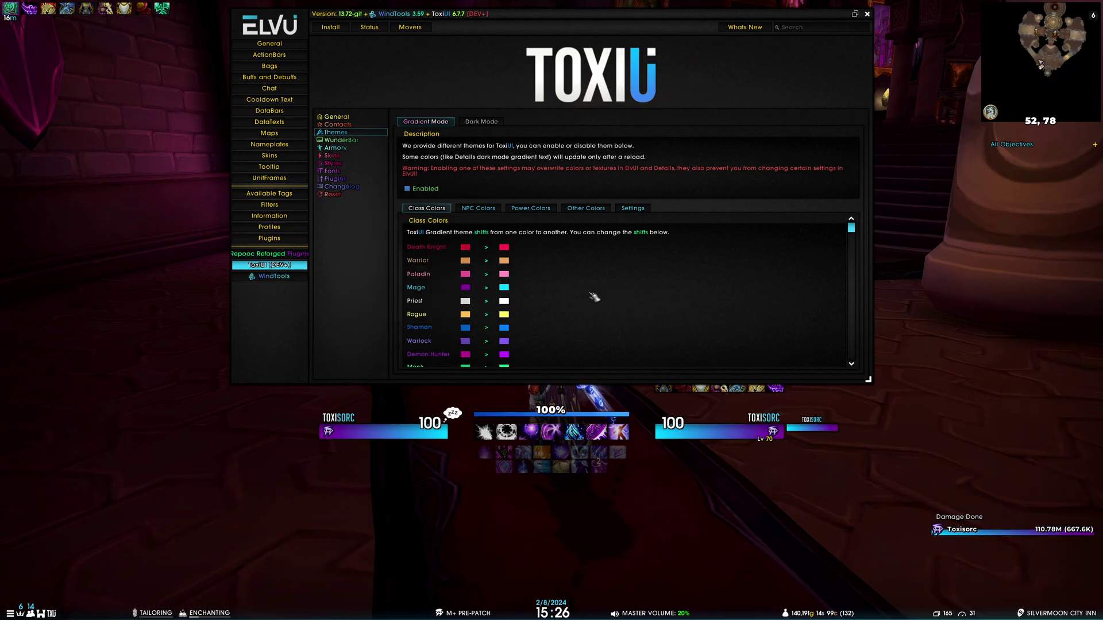
- Look through the remaining class gradients, show the NPC colours and target the Arcane Protector
scroll(505, 259, down, 3)
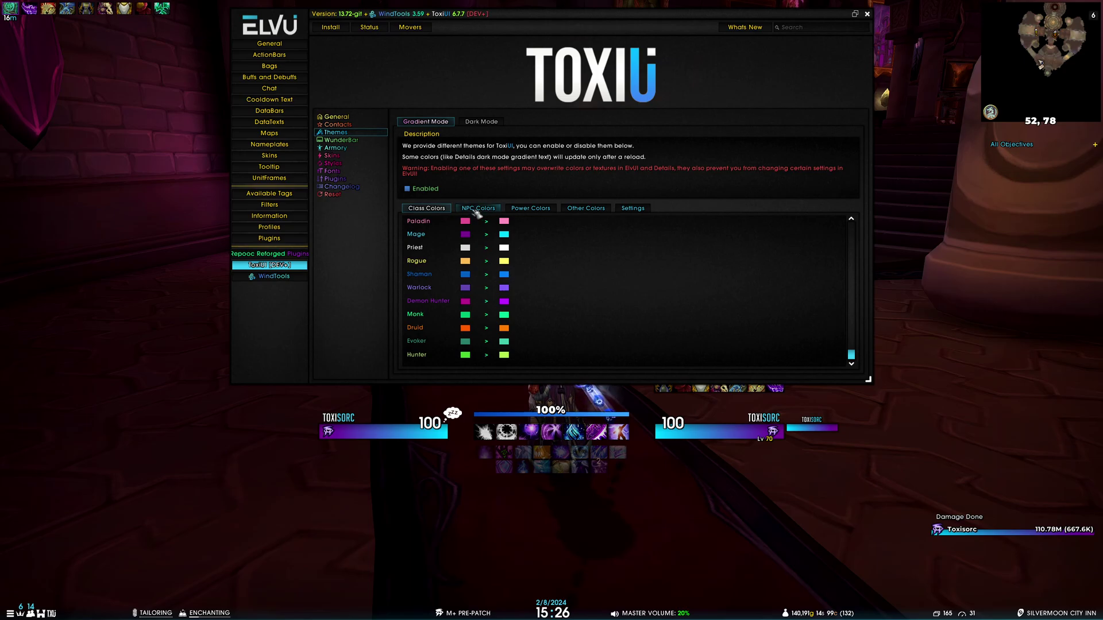
click(477, 209)
drag(1012, 274, 1068, 273)
click(976, 247)
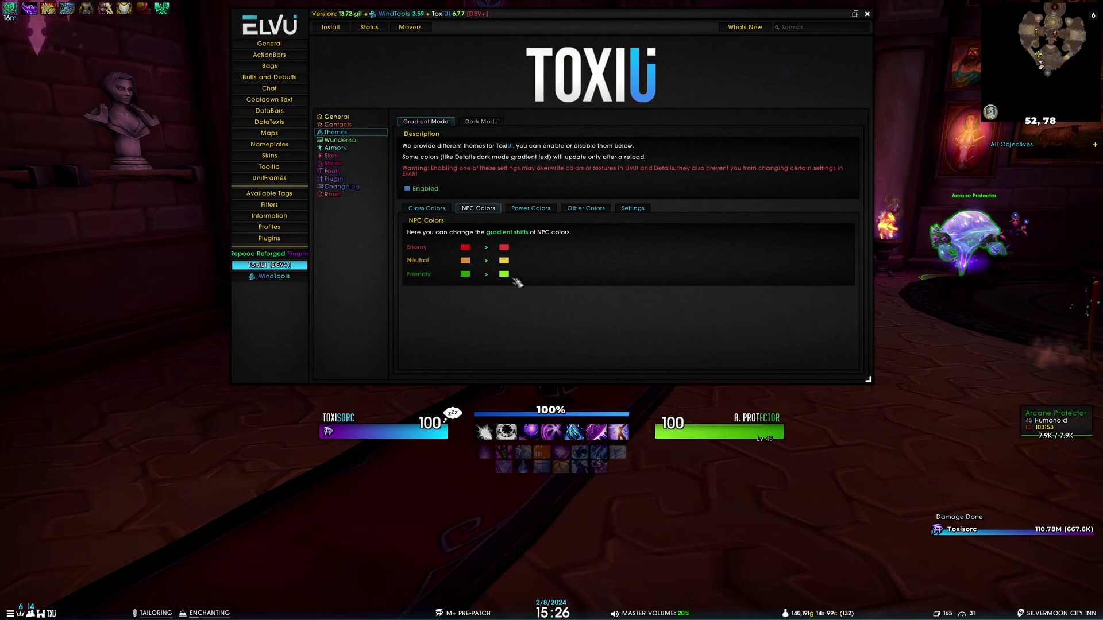
- Try a dark red start colour for the friendly NPC gradient and restore its default colour
click(470, 276)
click(356, 245)
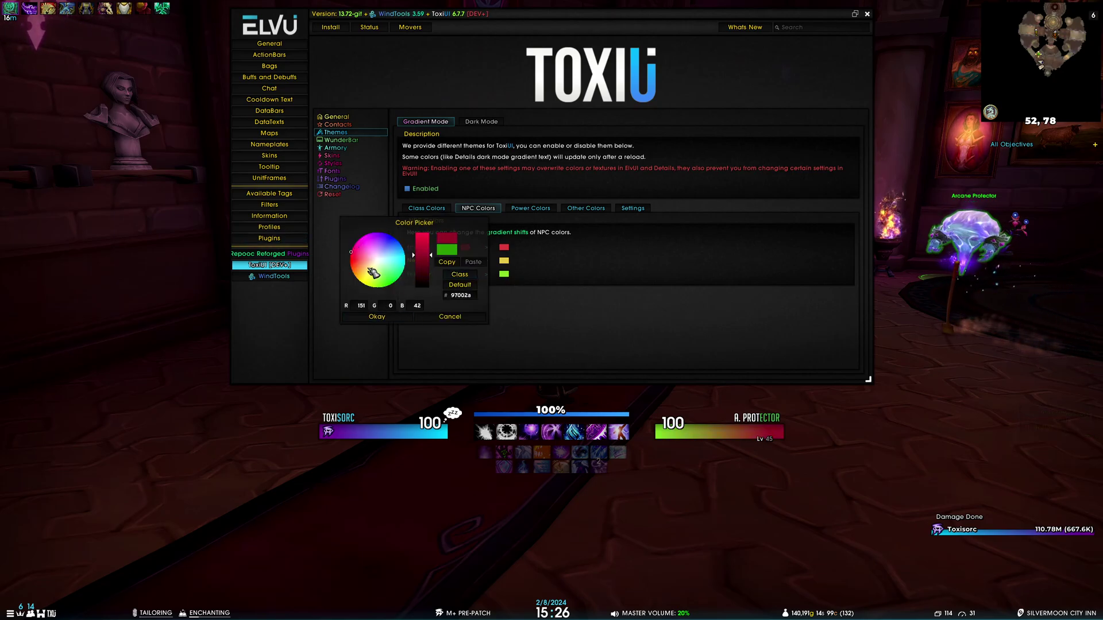
click(402, 317)
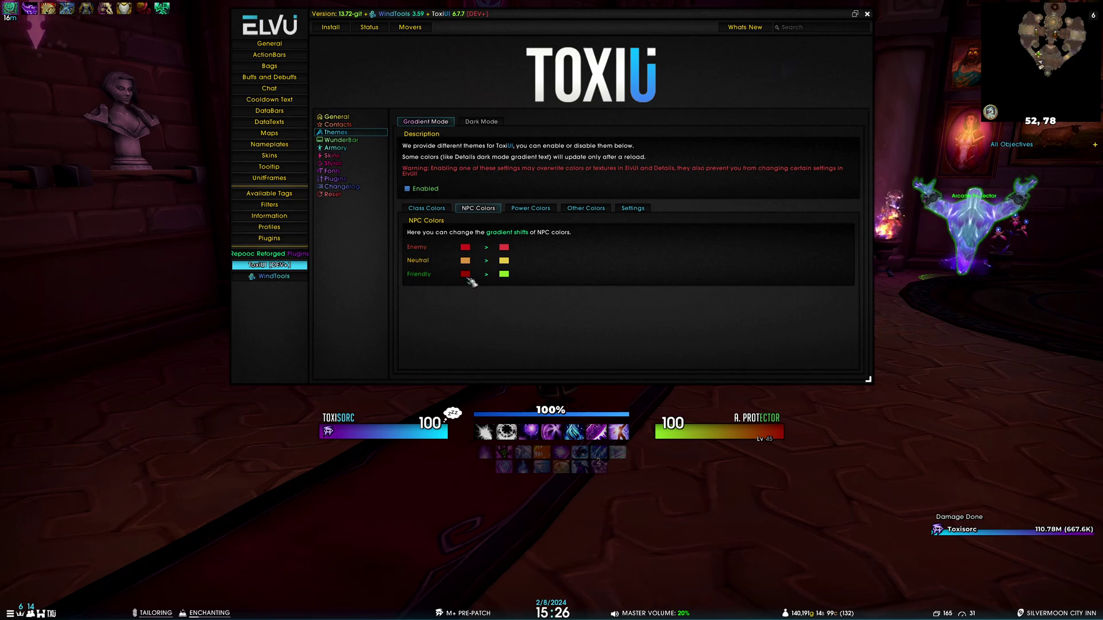
click(466, 275)
click(467, 286)
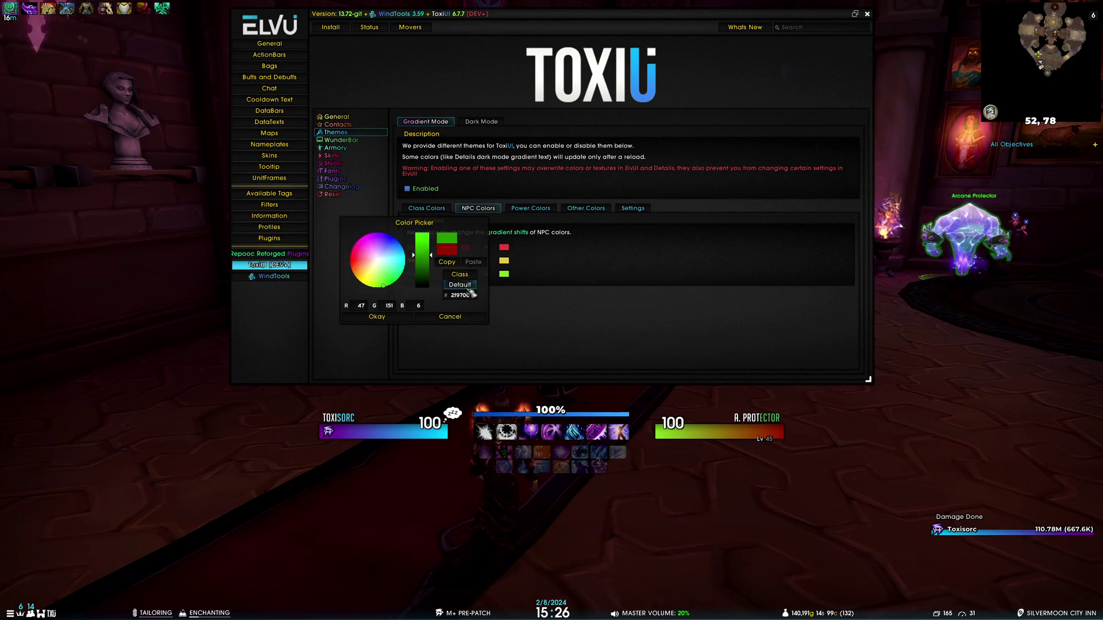
click(377, 317)
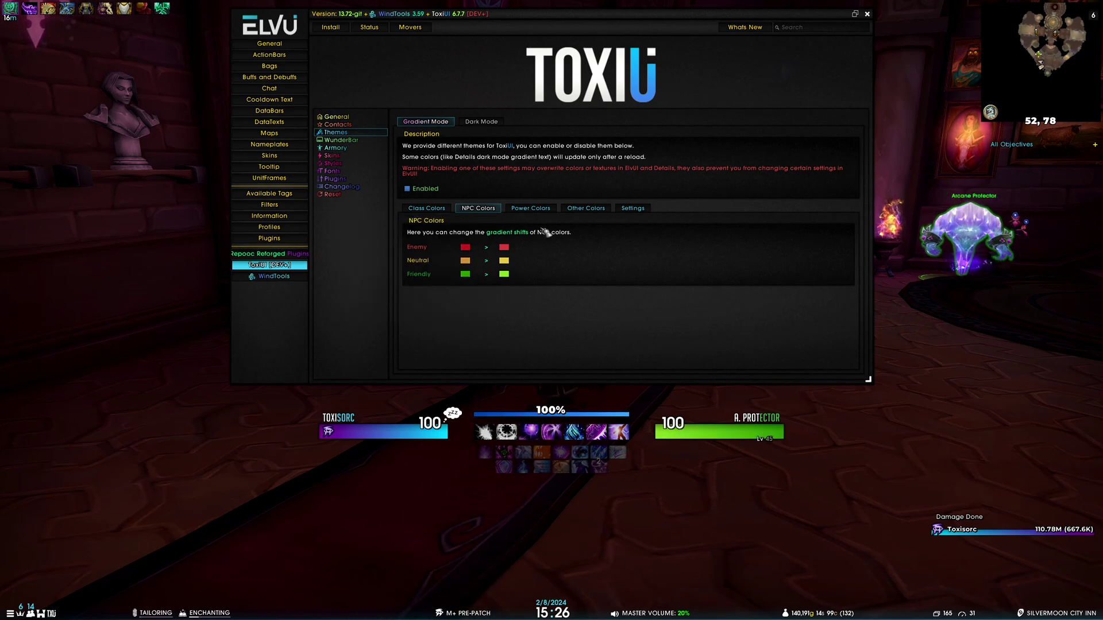
- Review the Gradient Mode power colours, then the state and castbar colours
click(540, 209)
scroll(534, 292, down, 2)
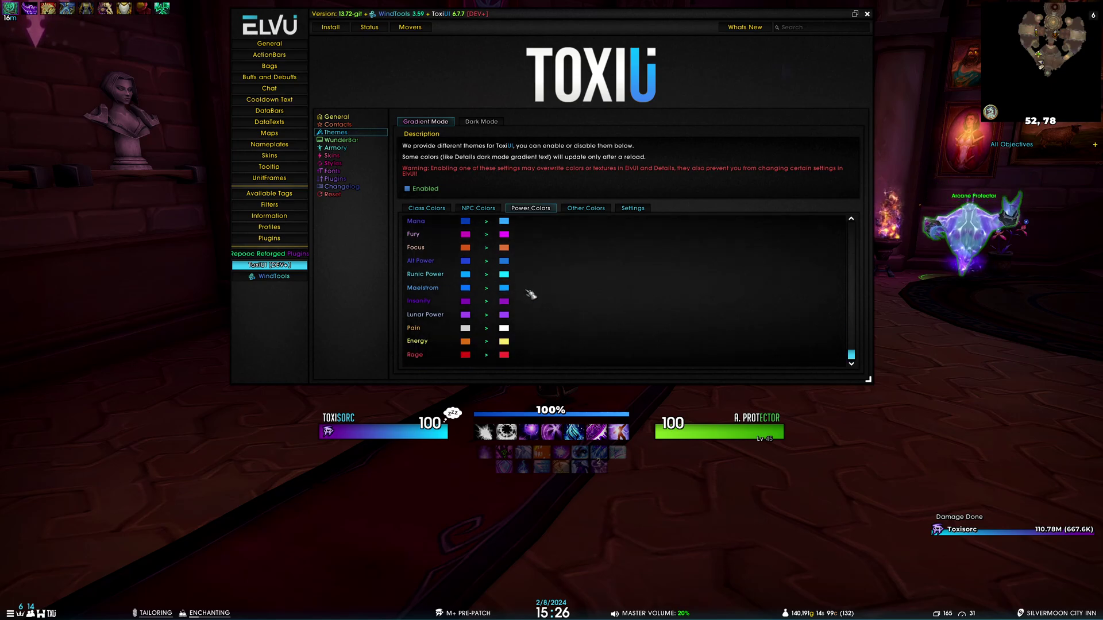
scroll(443, 295, up, 2)
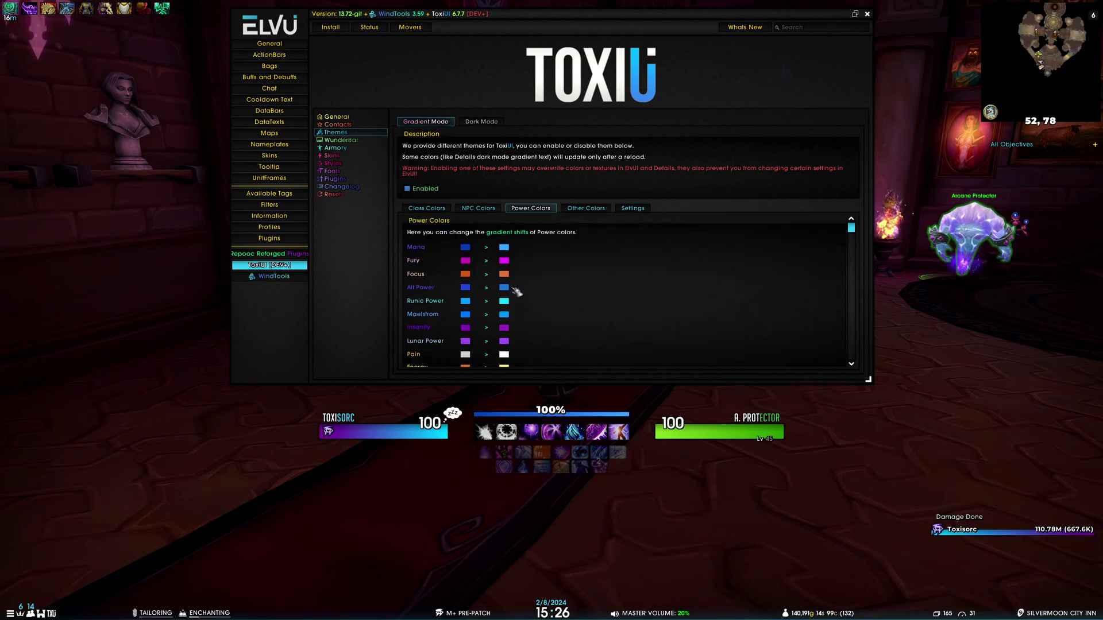
click(584, 209)
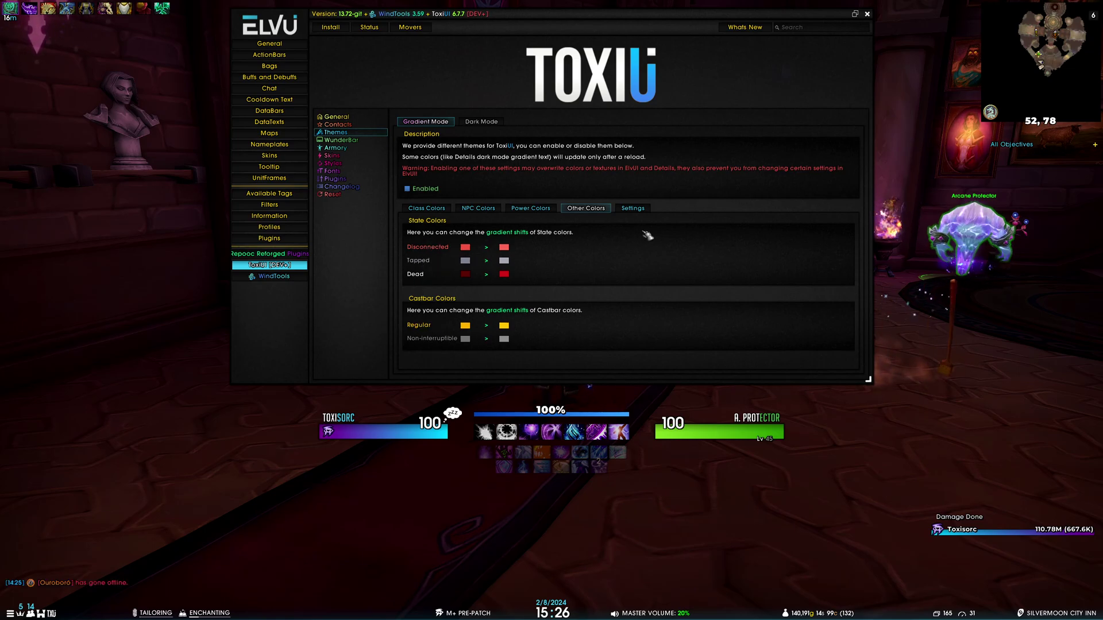
- Open the additional Gradient Mode settings, with the window enlarged to fit them and the player frame uncovered
click(633, 209)
drag(868, 379, 880, 537)
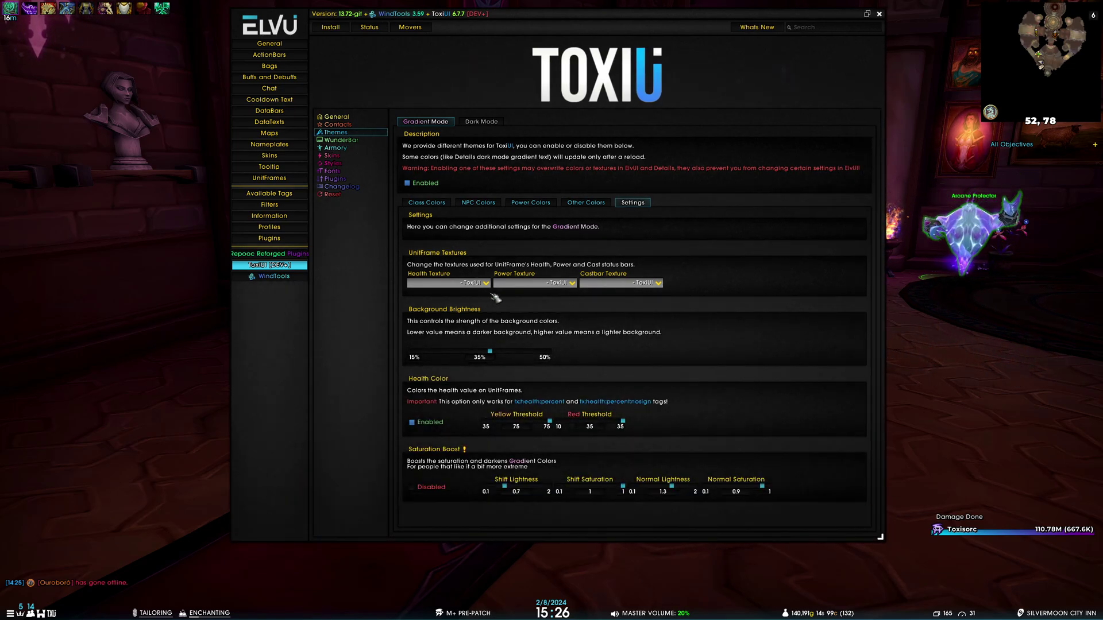
drag(538, 25, 765, 28)
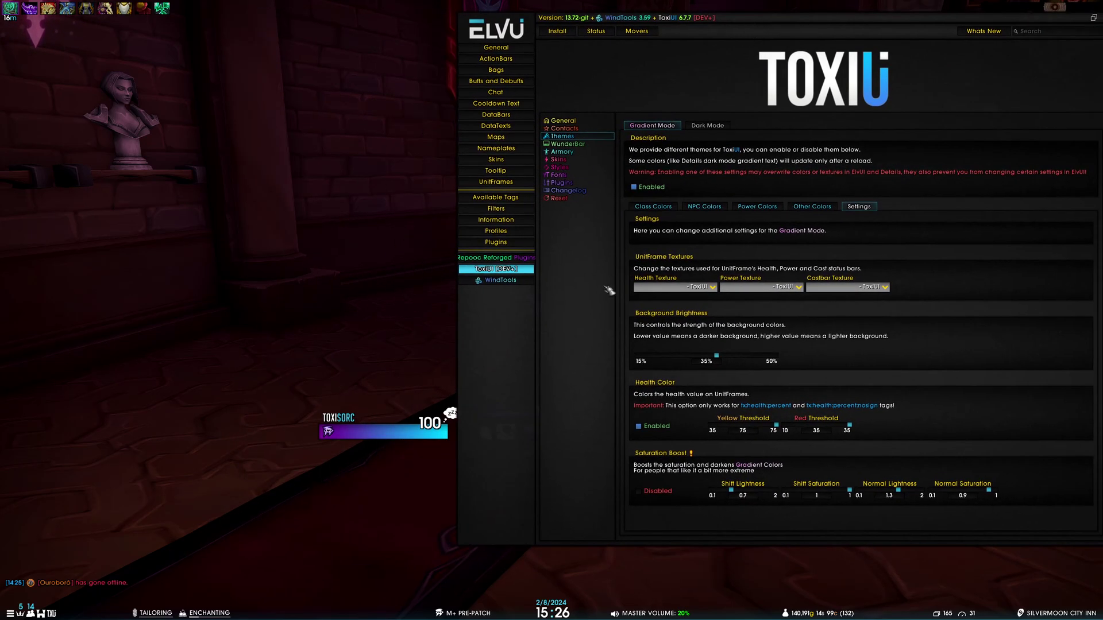
- Set the unit frames' health texture to - Tx Fade
click(714, 289)
click(713, 289)
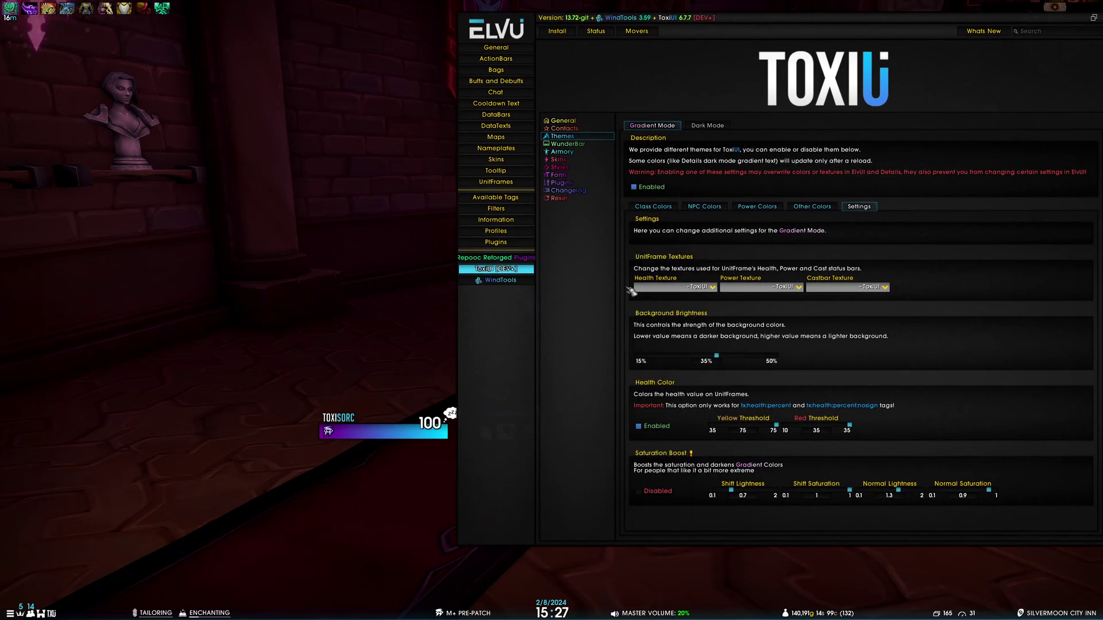
click(714, 289)
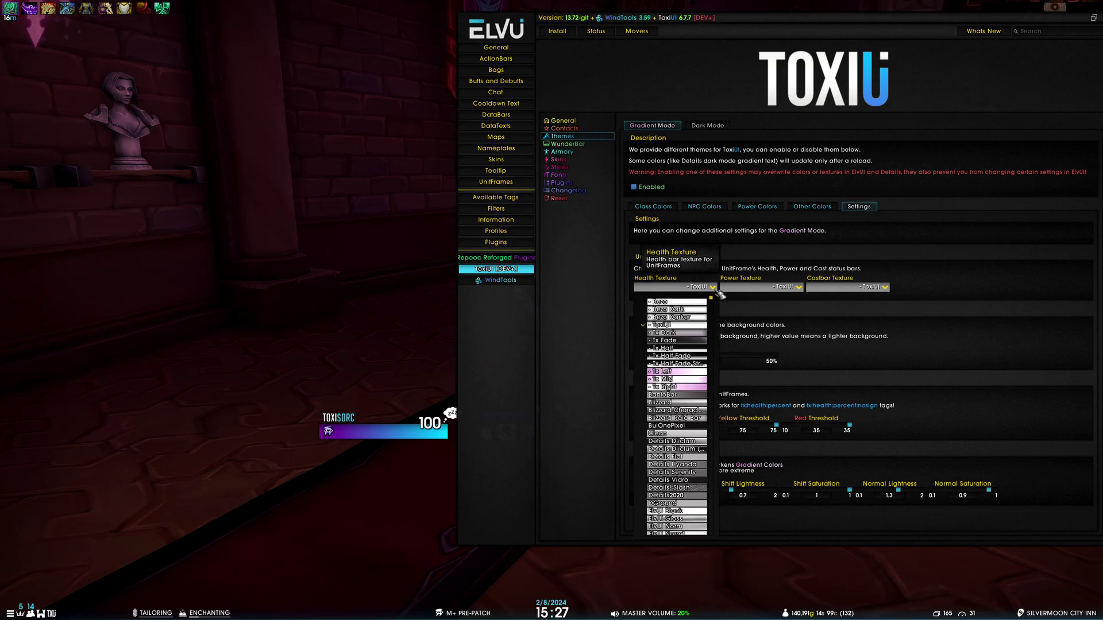
click(669, 341)
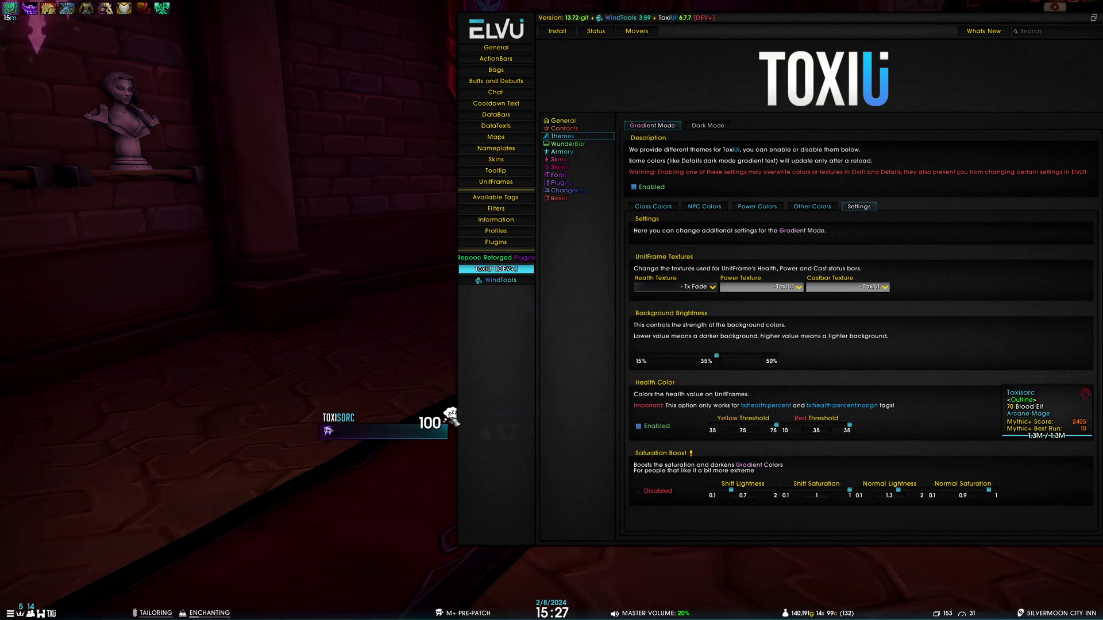
- Uncover the target frame and repeatedly cast the spell in the first action slot to spend mana
drag(808, 19, 771, 59)
drag(885, 56, 434, 23)
mouse_move(725, 295)
mouse_down()
mouse_move(712, 295)
mouse_move(725, 294)
mouse_up()
key(1)
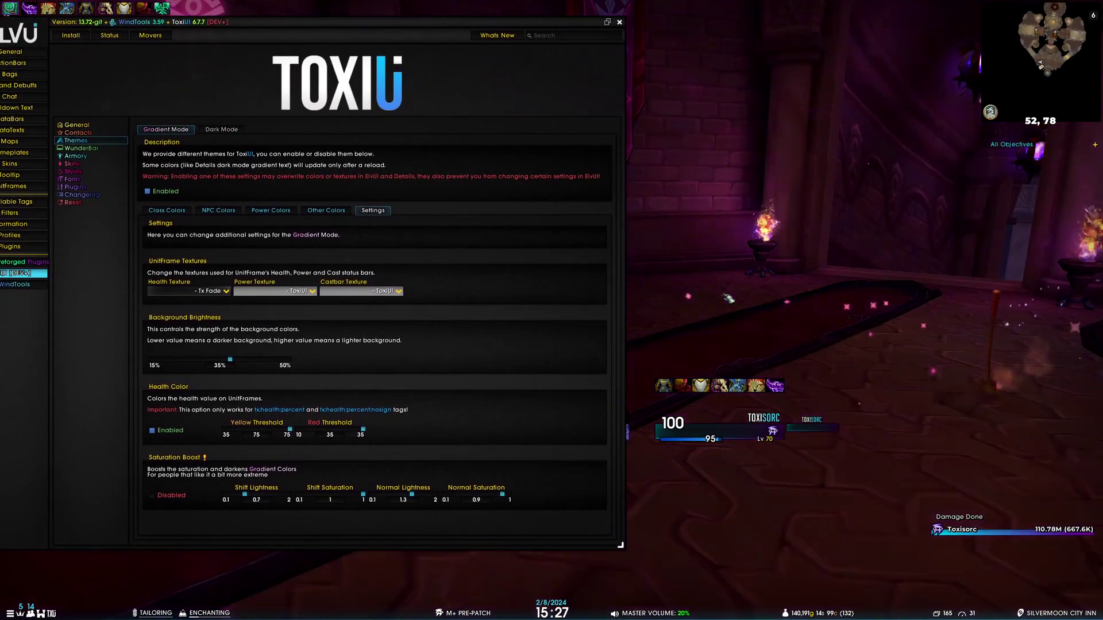
key(1)
key(1)
key(1)
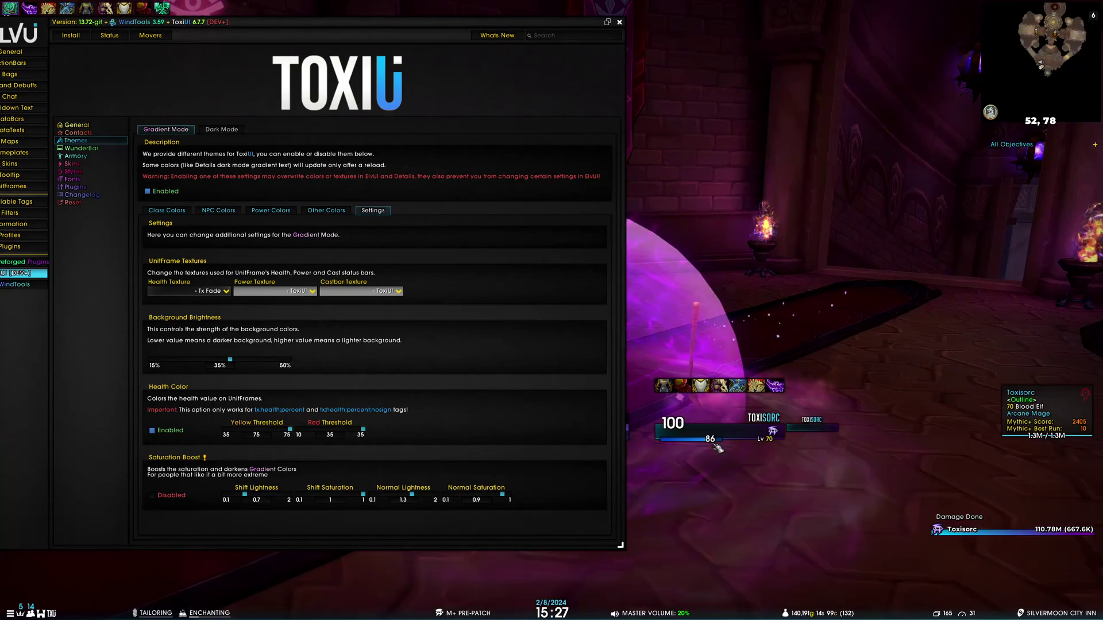
- Set the power texture to - Tx Half Fade and choose a patterned castbar texture
click(313, 291)
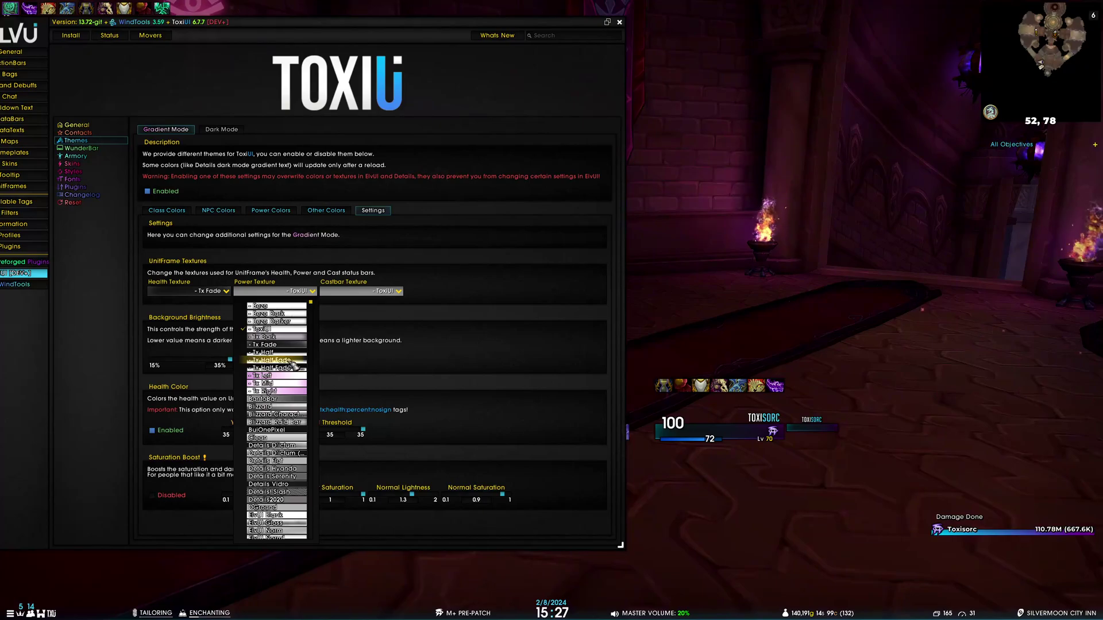
click(293, 363)
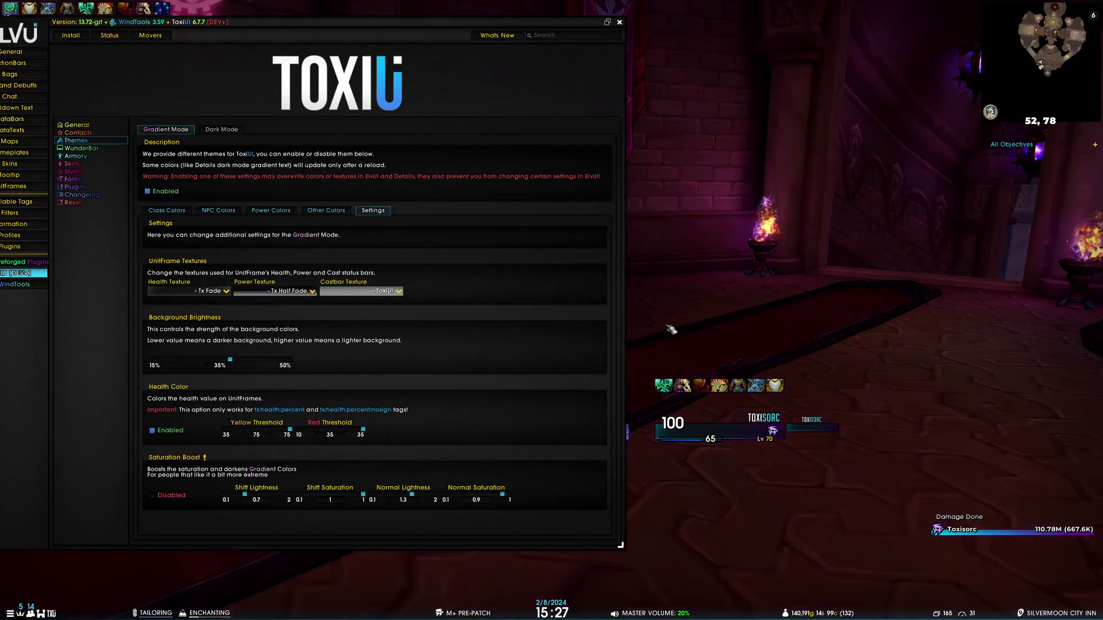
click(400, 292)
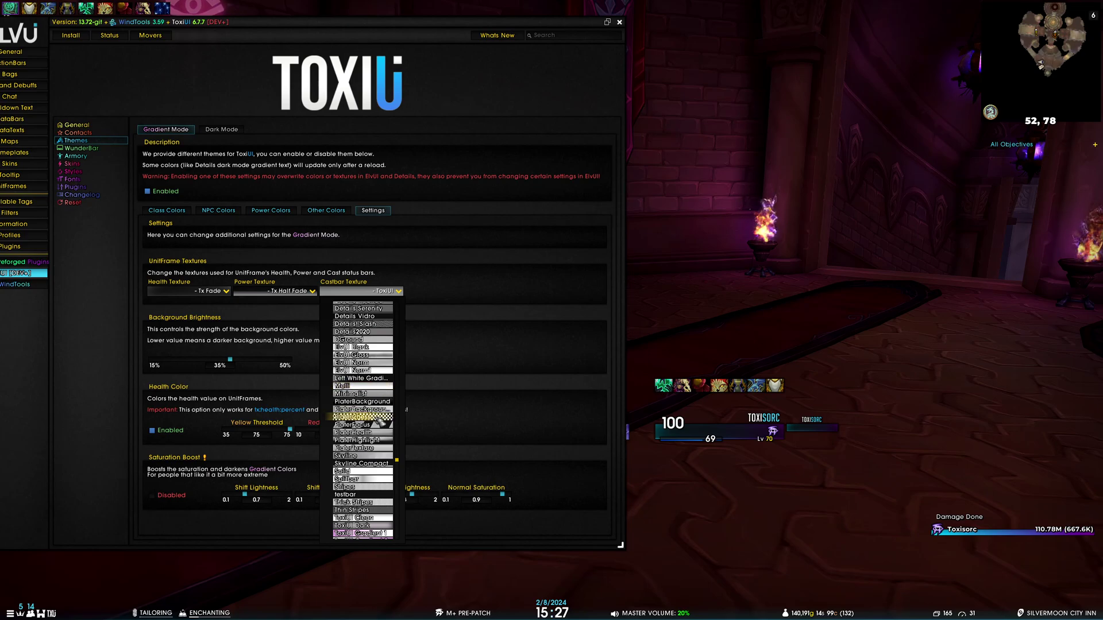
click(376, 424)
- Close the configuration window and cast Hearthstone of the Flame to preview the castbar
click(619, 22)
drag(632, 268, 684, 268)
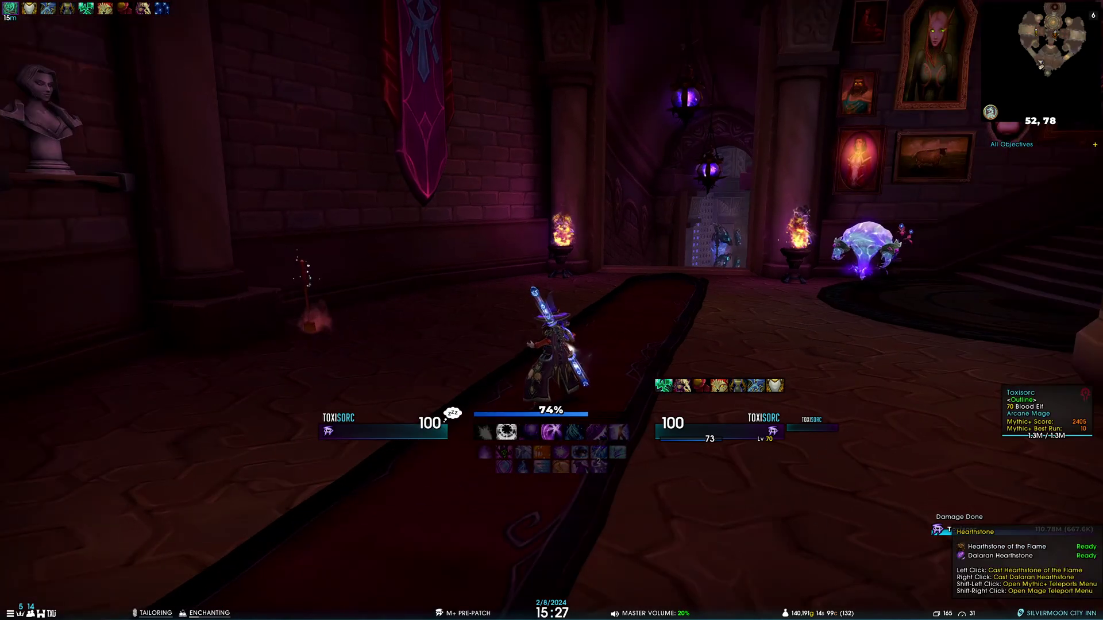
click(1057, 614)
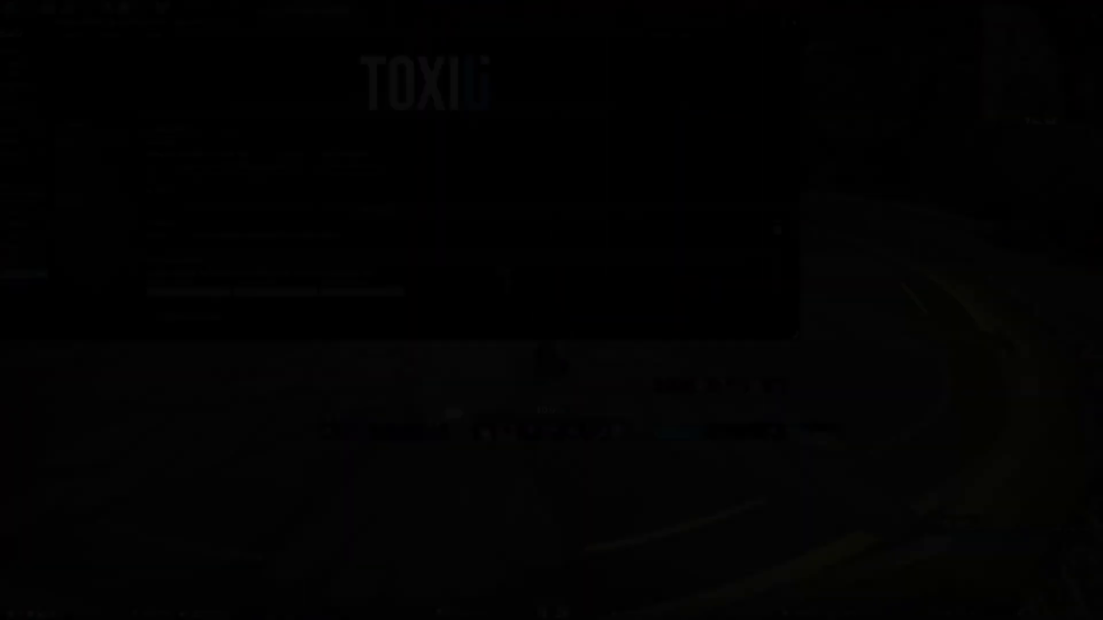
- Try the gradient background brightness at 50% and 15%, and raise it to a mid-range value
scroll(485, 252, down, 4)
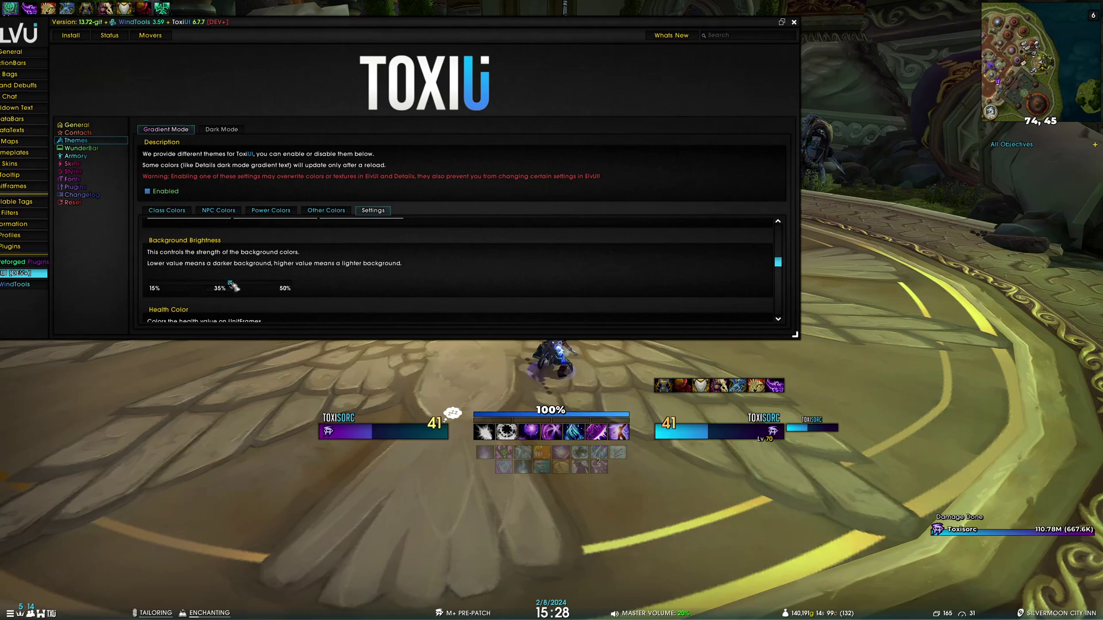
drag(231, 282, 299, 283)
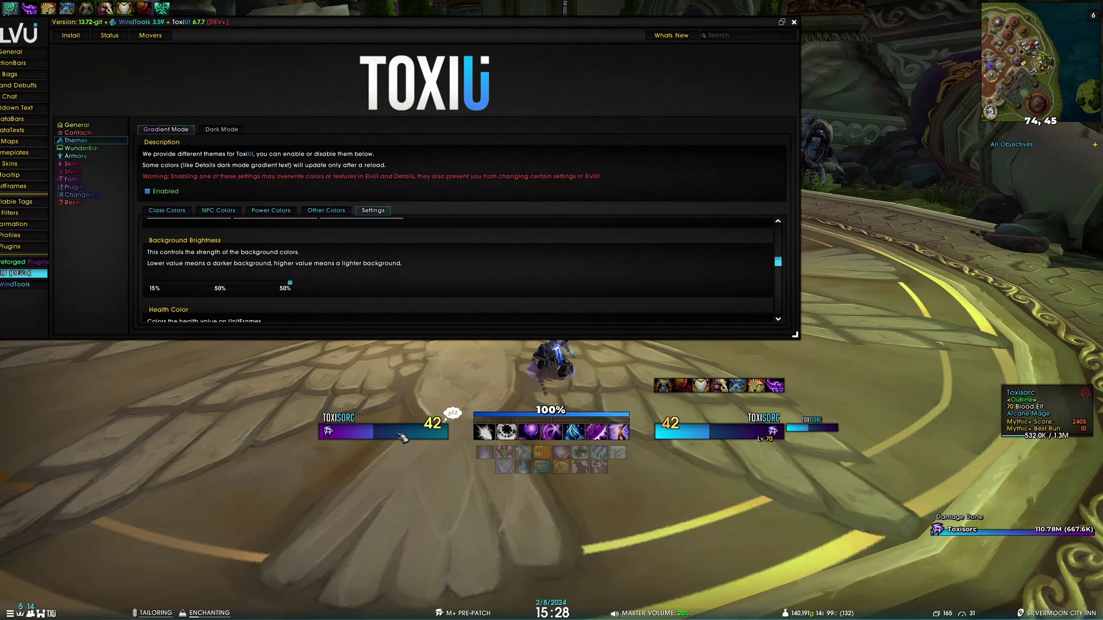
click(149, 282)
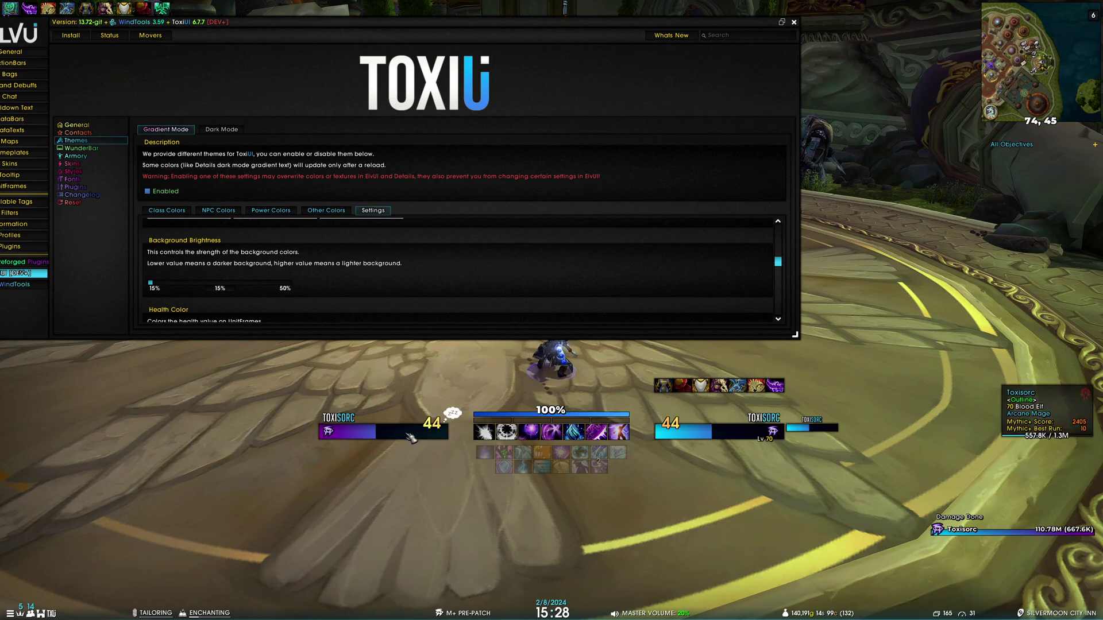
drag(151, 282, 207, 286)
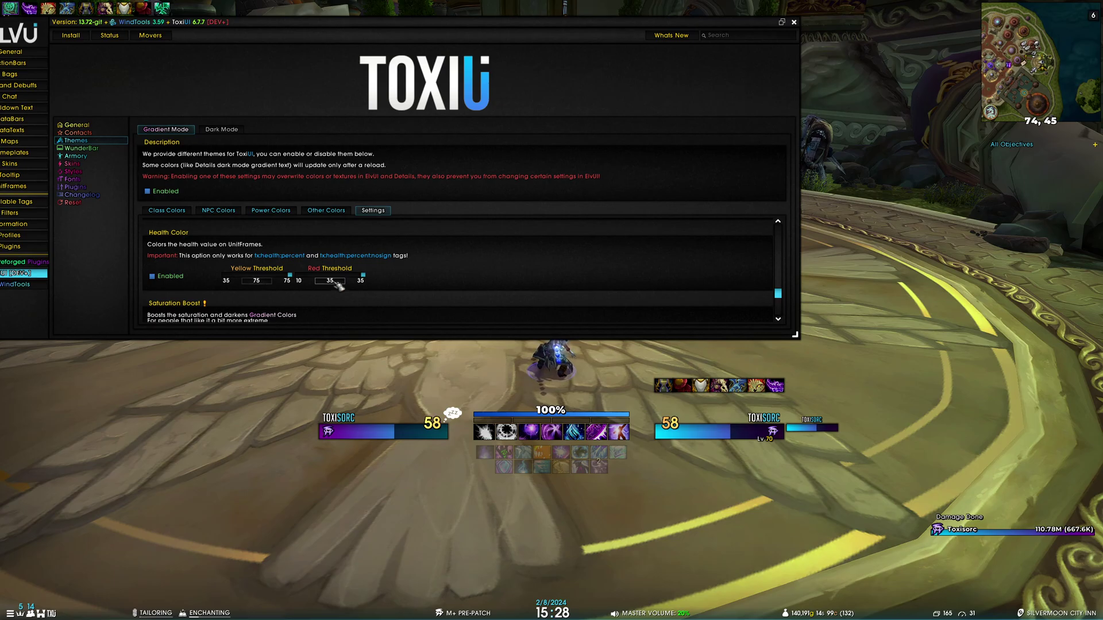
- Close the configuration window, fly up and dismount in mid-air so fall damage lowers the character's health
click(794, 23)
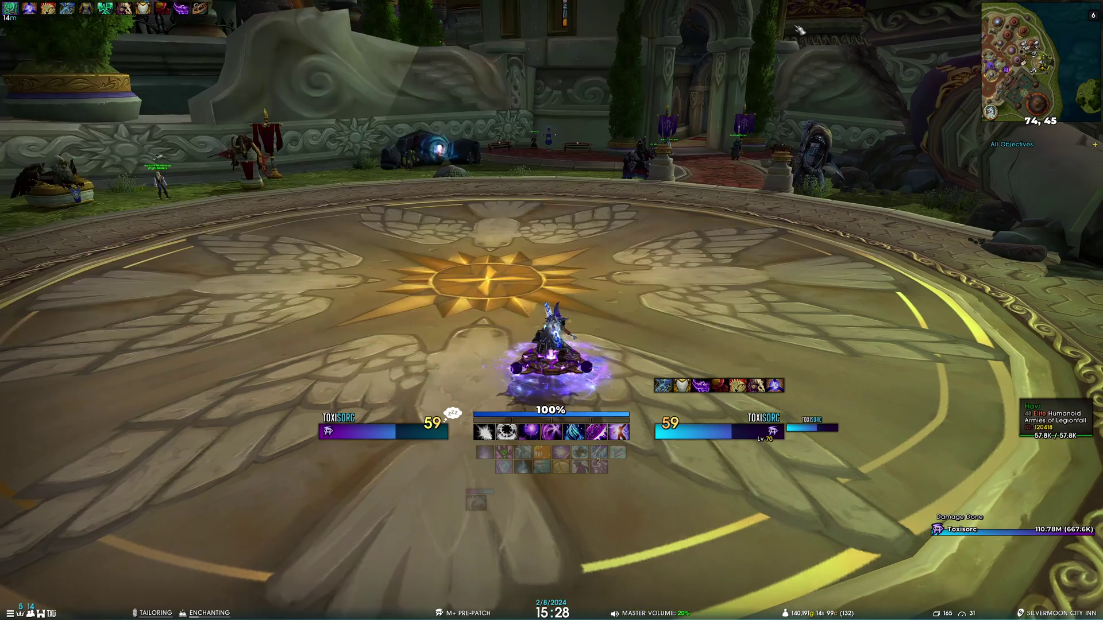
key(space)
key(space)
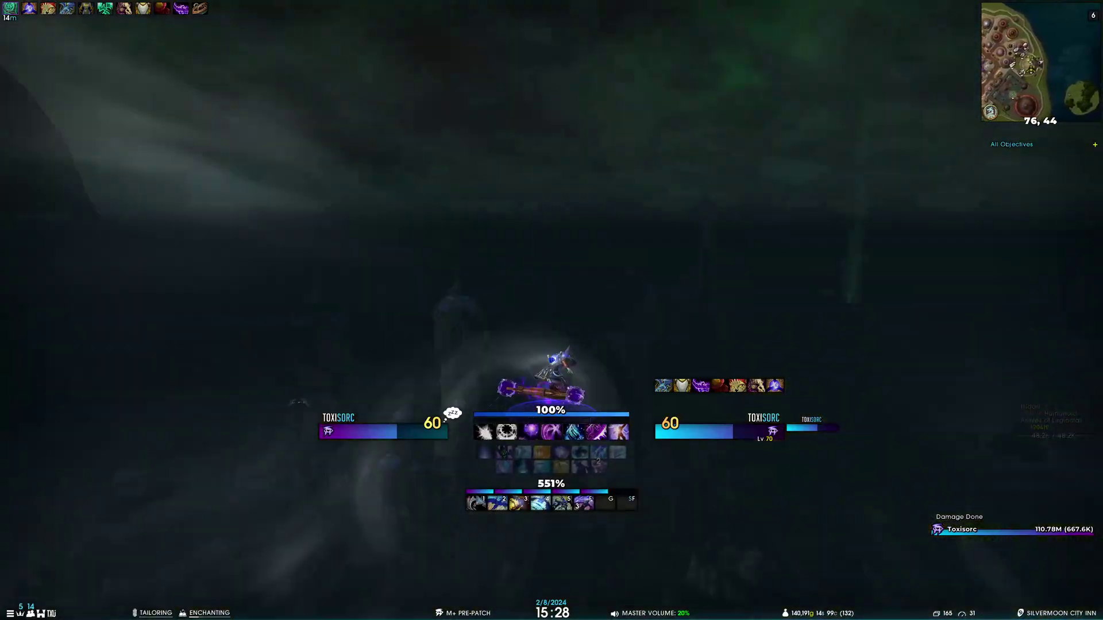
key(x)
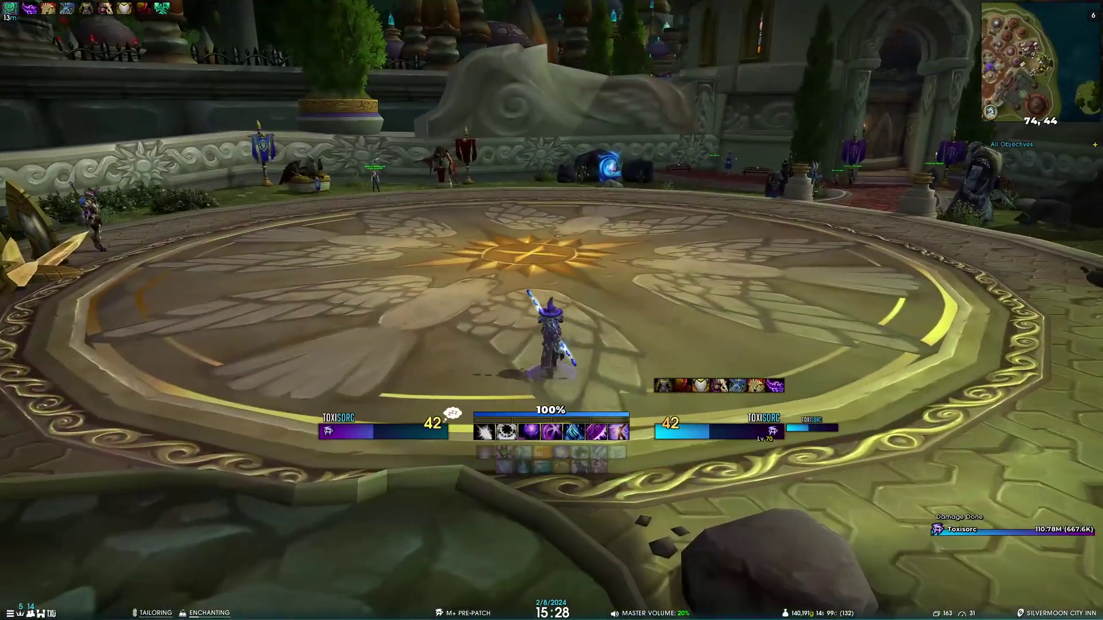
- Mount Archmage's Prismatic Disc, take off again and dismount in mid-air to lower the health further
key(z)
drag(660, 359, 671, 334)
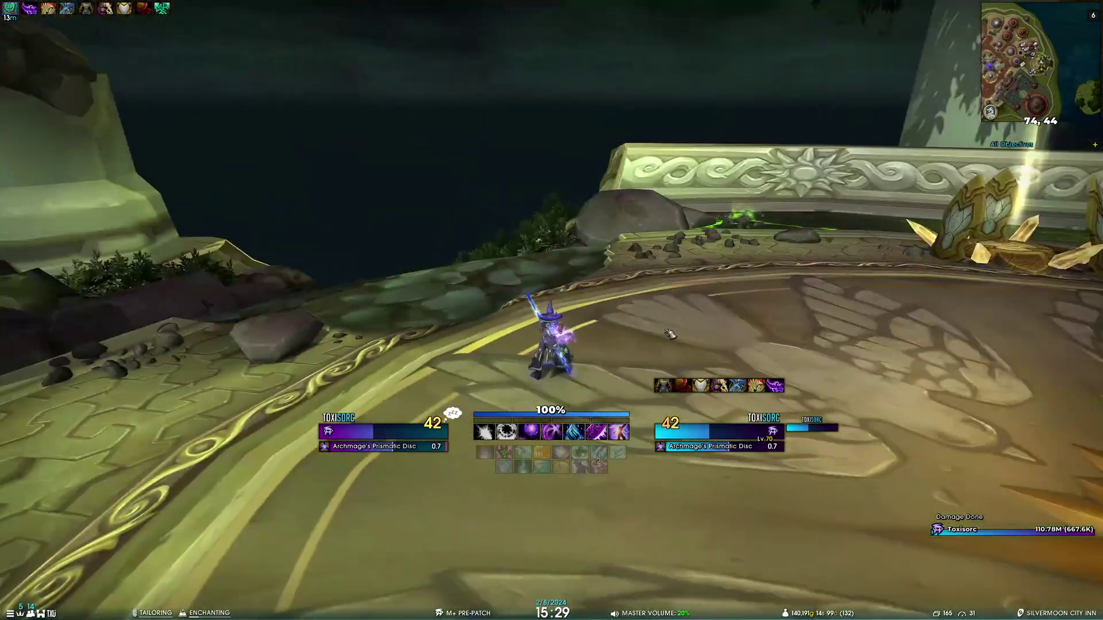
key(space)
key(space)
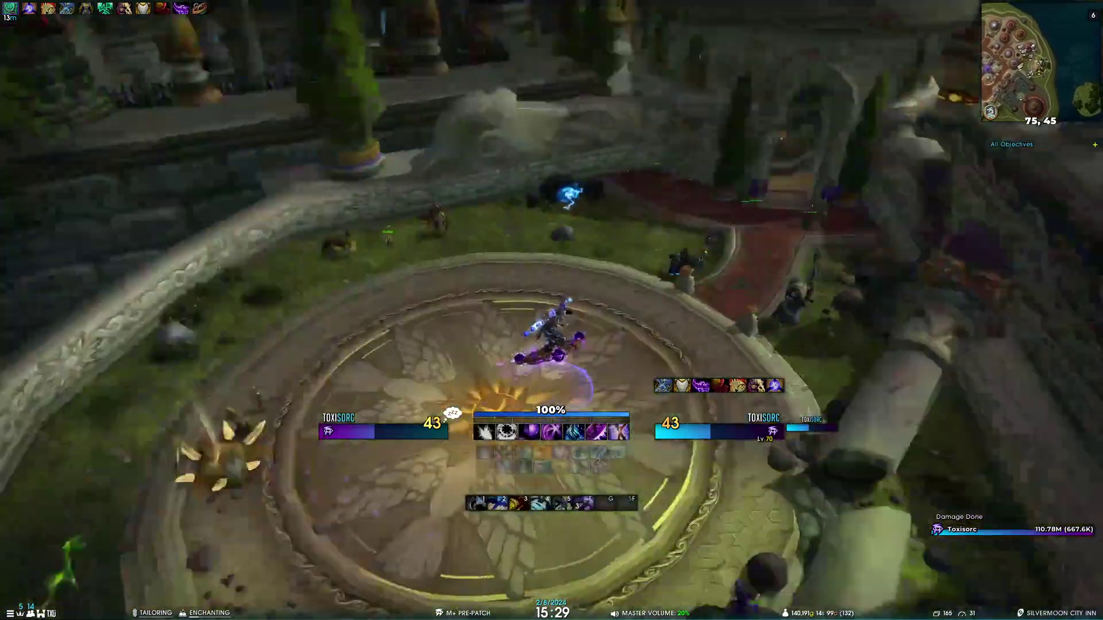
key(z)
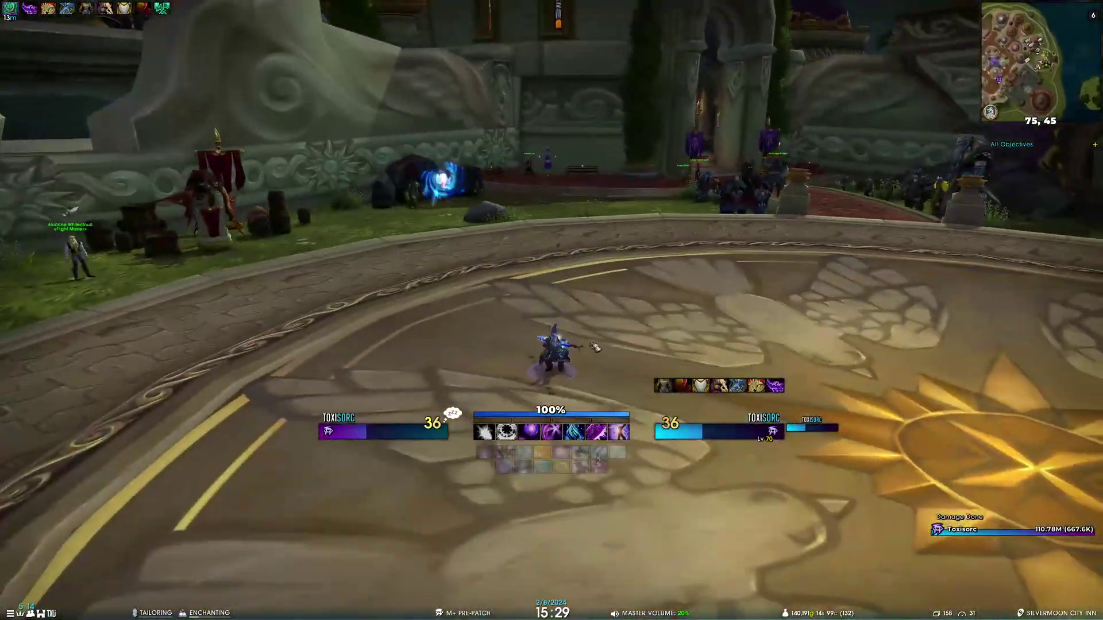
- Summon Archmage's Prismatic Disc once more, fly high up and dismount in mid-air to drain the character's remaining health
key(z)
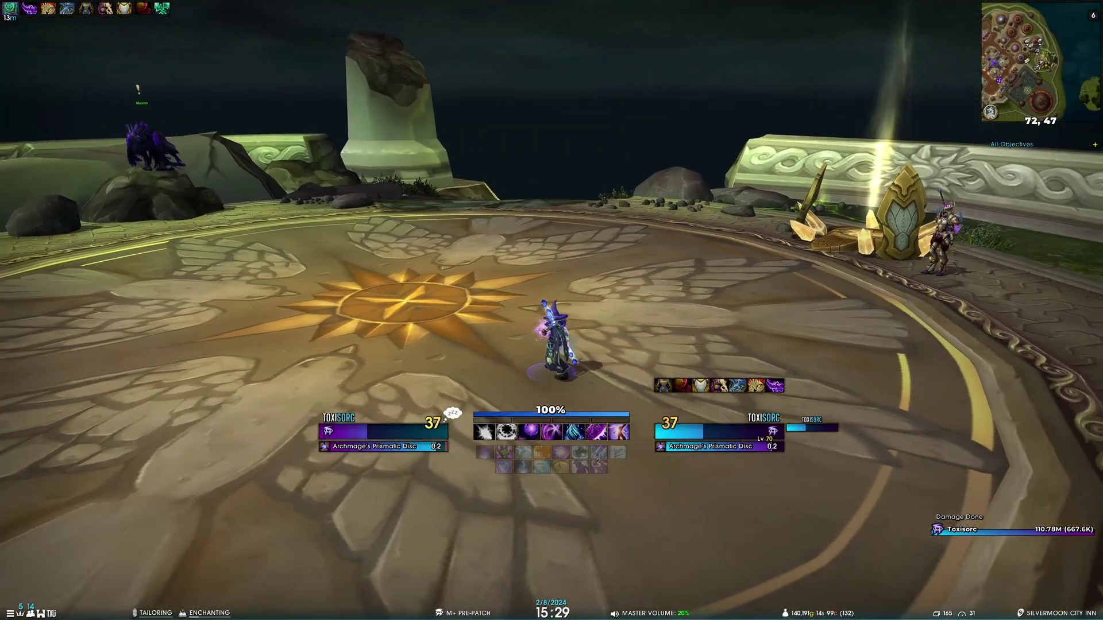
key(space)
key(space)
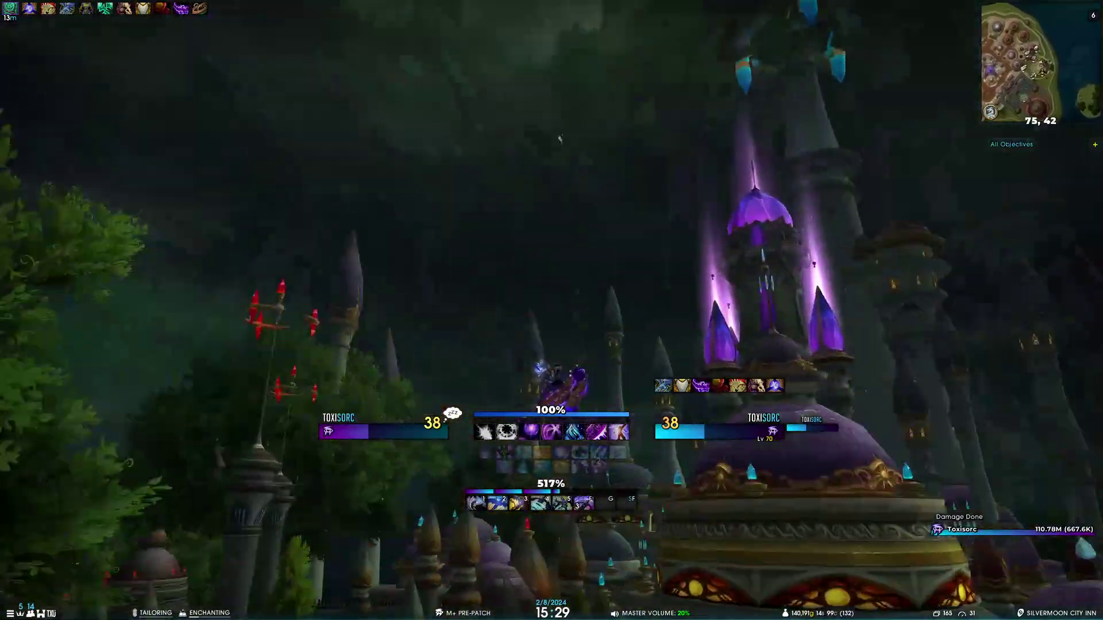
key(z)
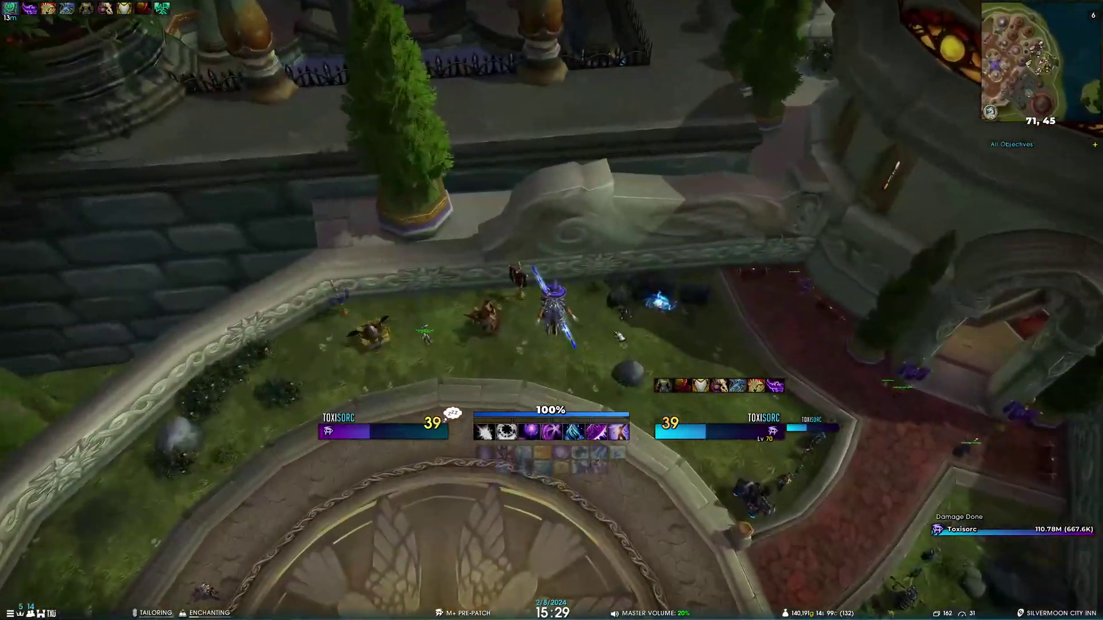
drag(619, 337, 588, 309)
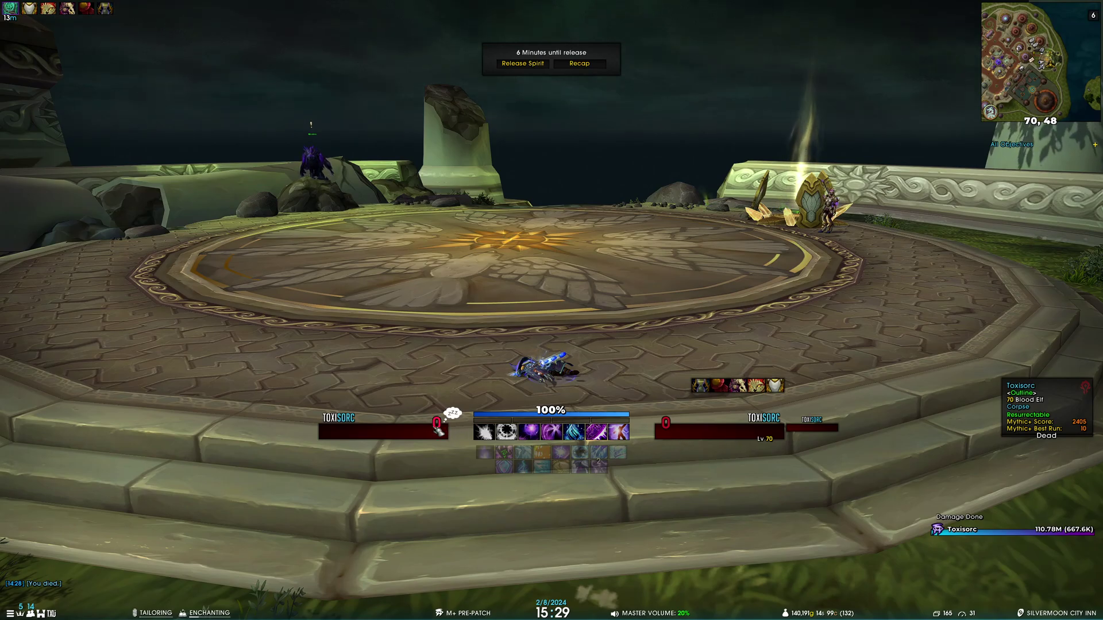
- Release the spirit, travel back to the corpse near 70, 48 as a ghost and resurrect the character
click(534, 65)
key(space)
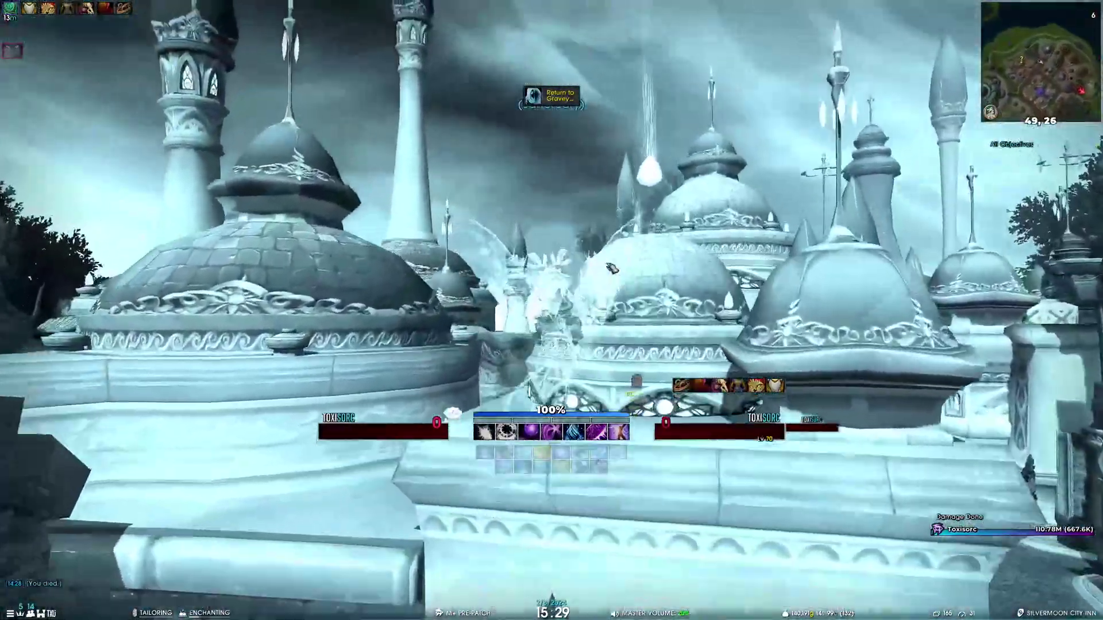
key(Return)
key(w)
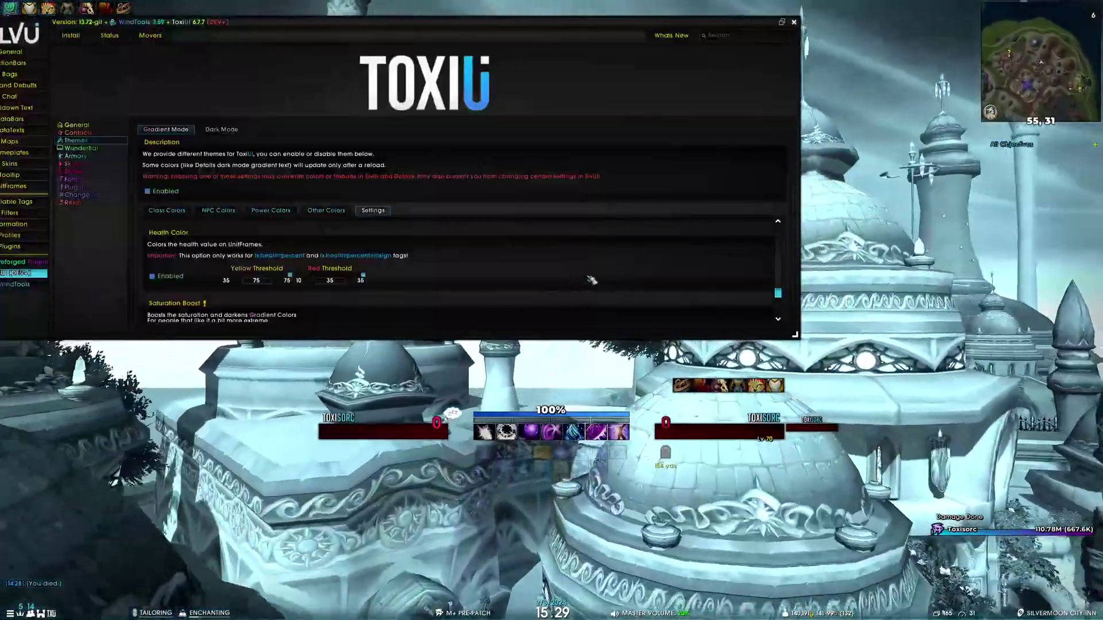
key(w)
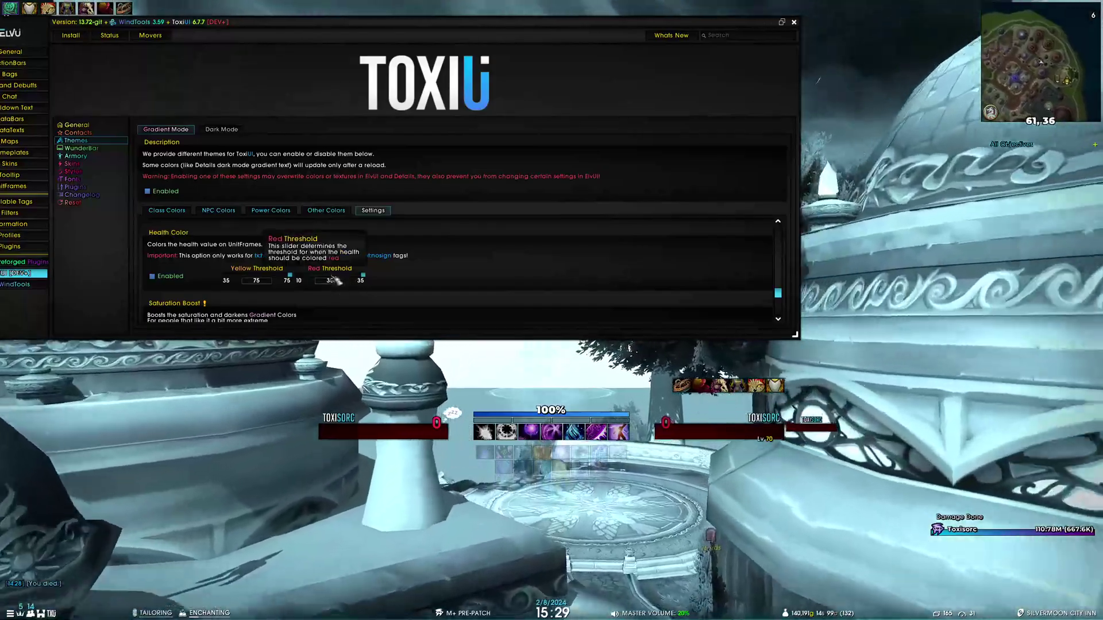
key(w)
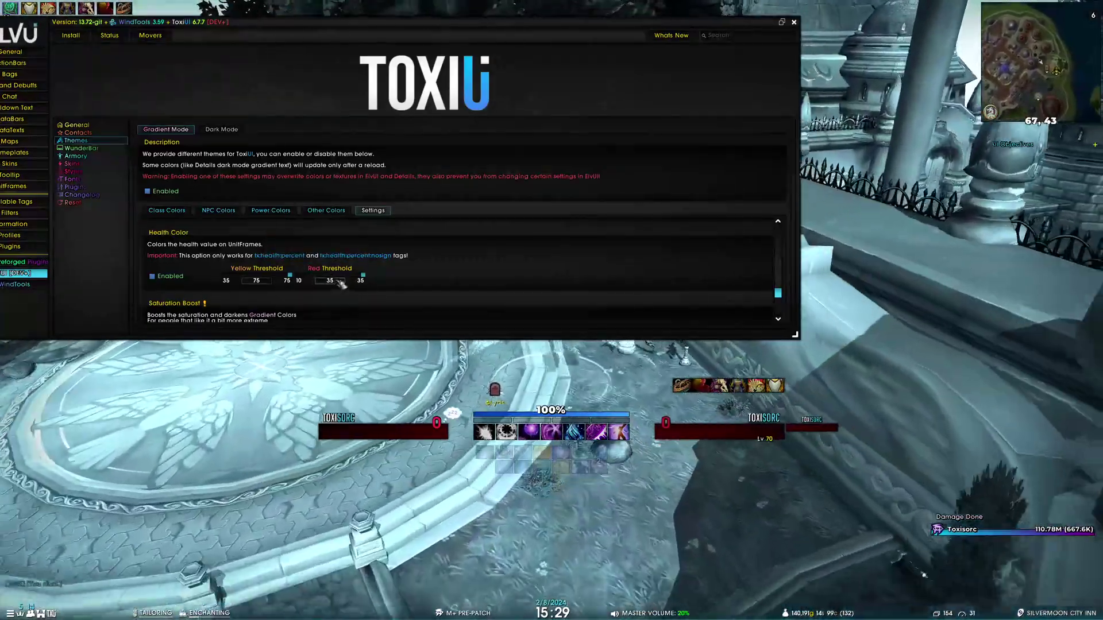
key(w)
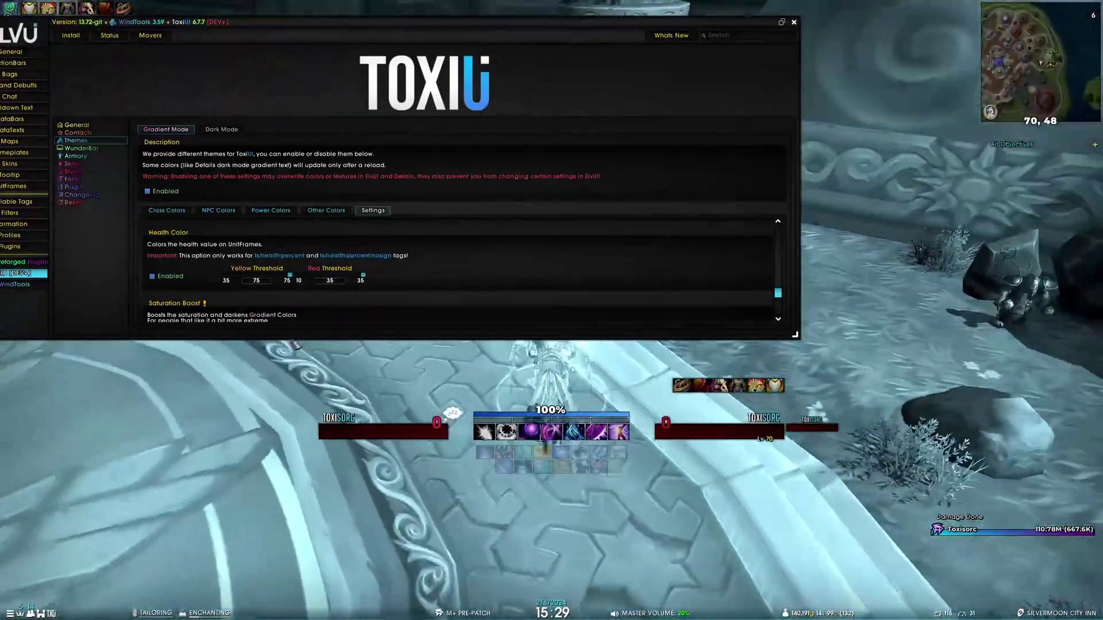
key(Escape)
click(560, 64)
key(a)
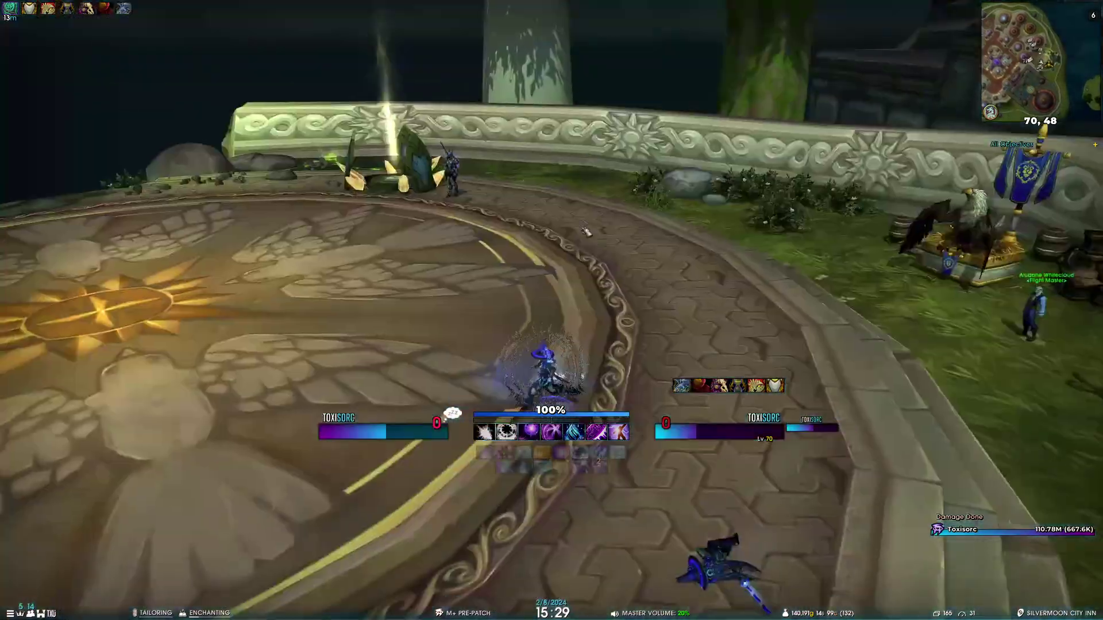
- Reopen the configuration window and enable Saturation Boost in the Gradient Mode settings
key(F12)
scroll(591, 260, down, 2)
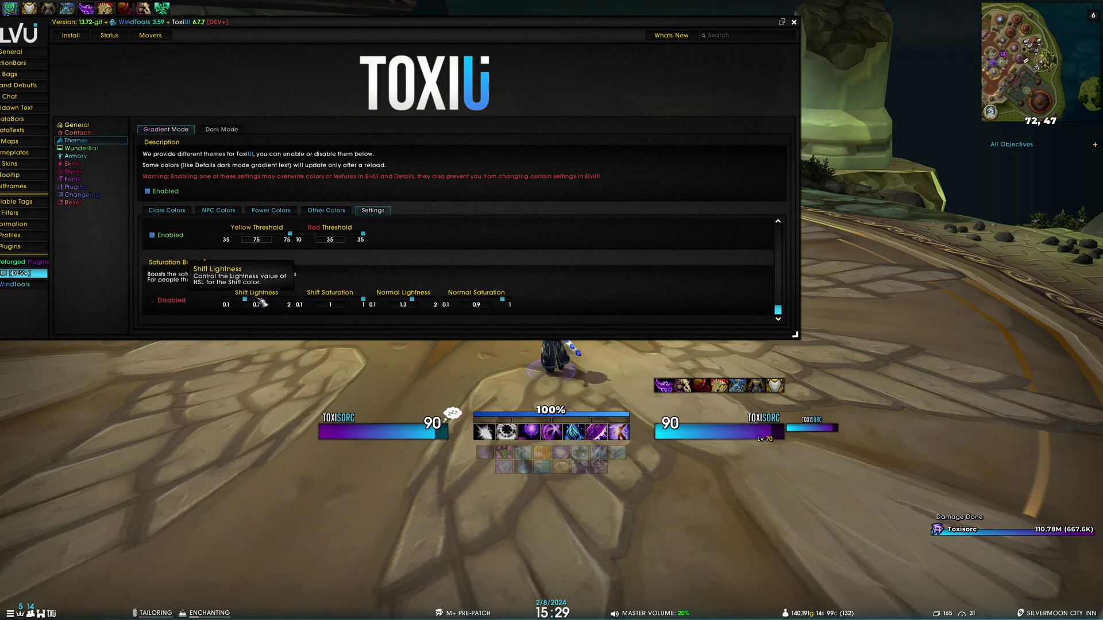
click(177, 301)
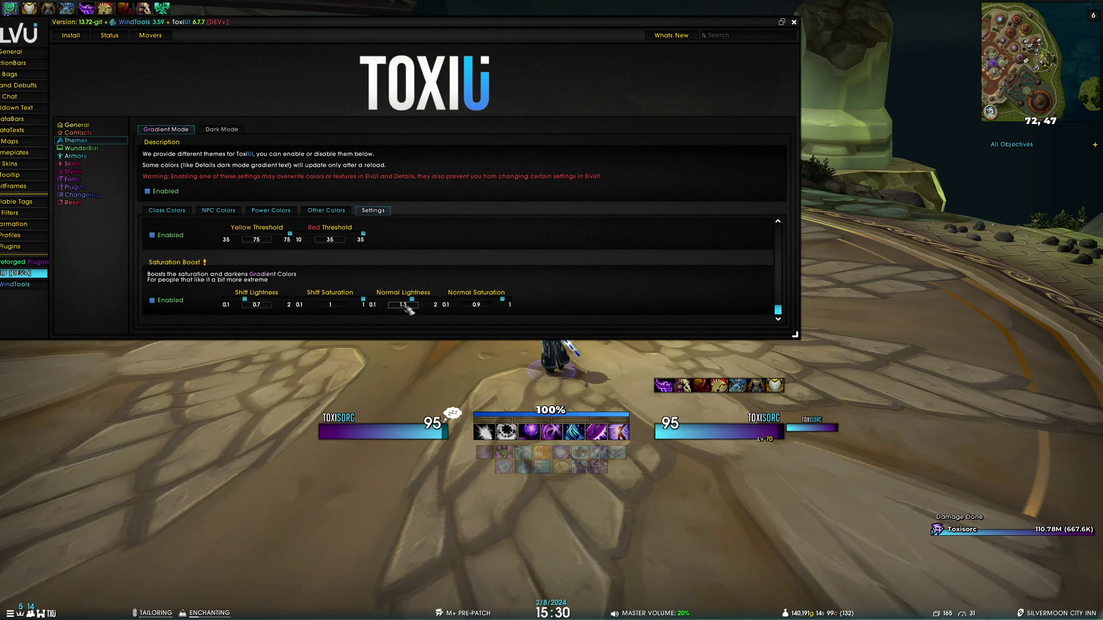
- Change the Mage class gradient's first colour to light blue and confirm its second colour as cyan
click(184, 210)
scroll(213, 294, up, 2)
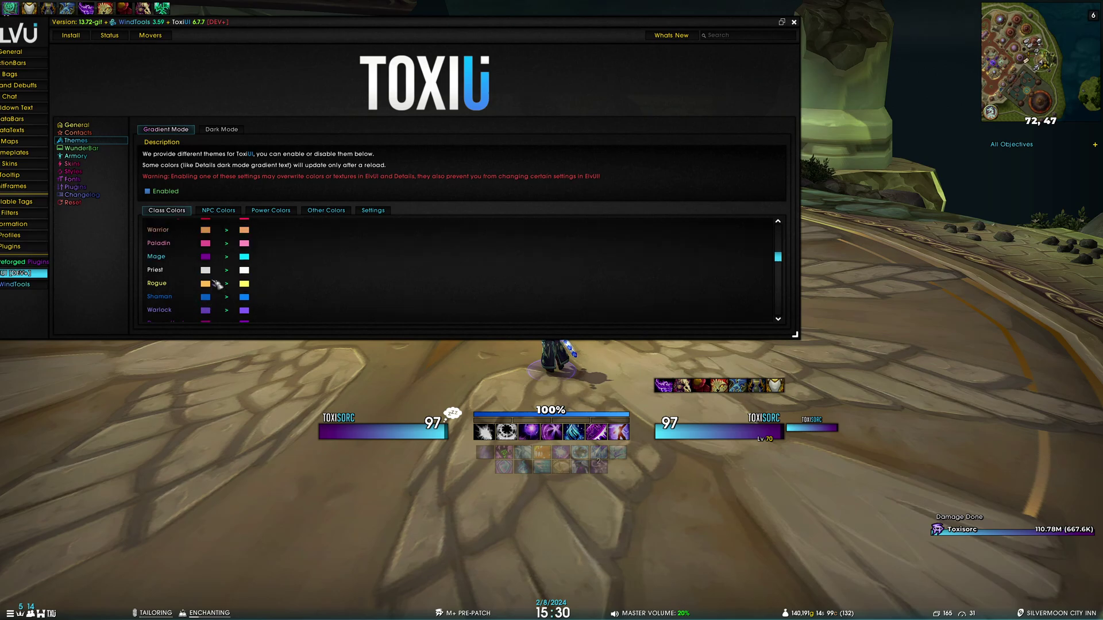
click(207, 258)
click(457, 286)
click(395, 316)
click(245, 258)
click(382, 316)
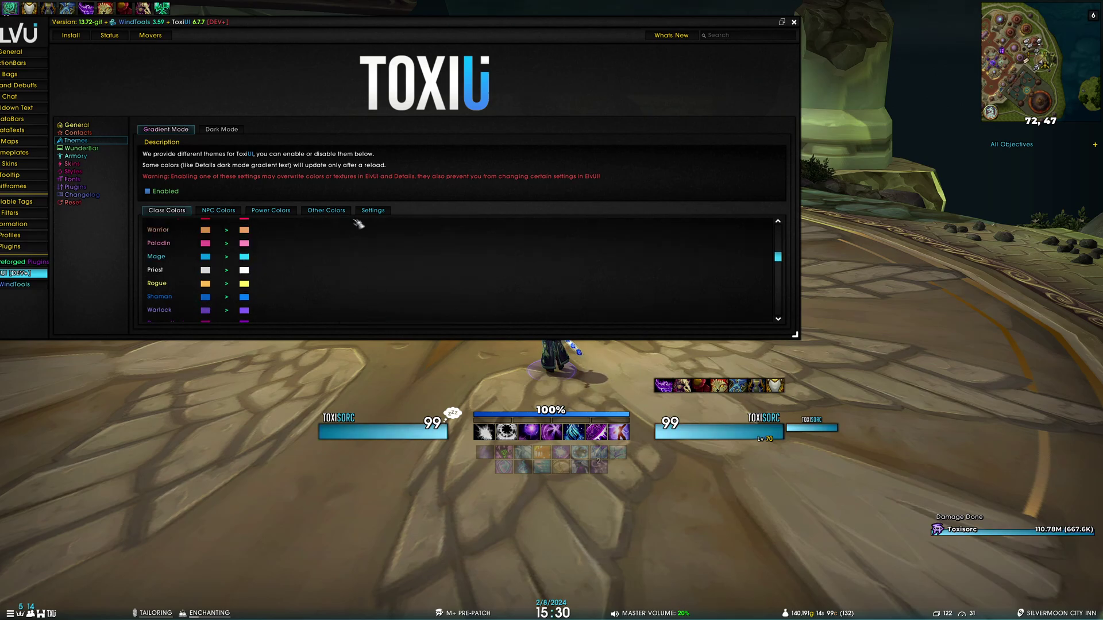
- Try Saturation Boost values of 0.4 for Shift Lightness, 2 for Normal Lightness and 1 for Normal Saturation
click(377, 212)
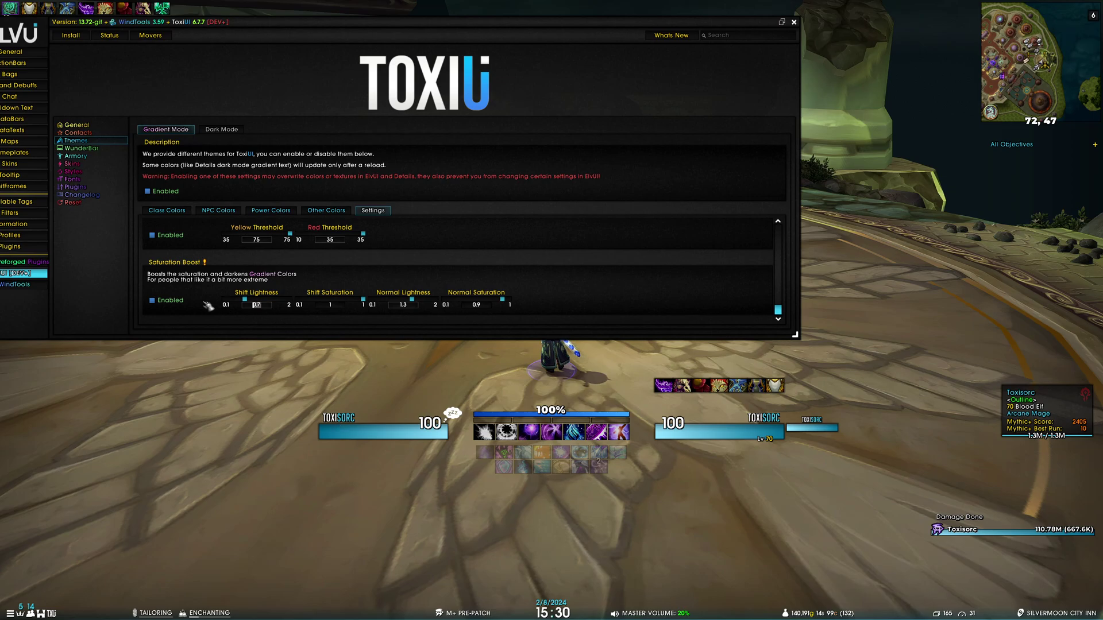
text(0.4)
key(Return)
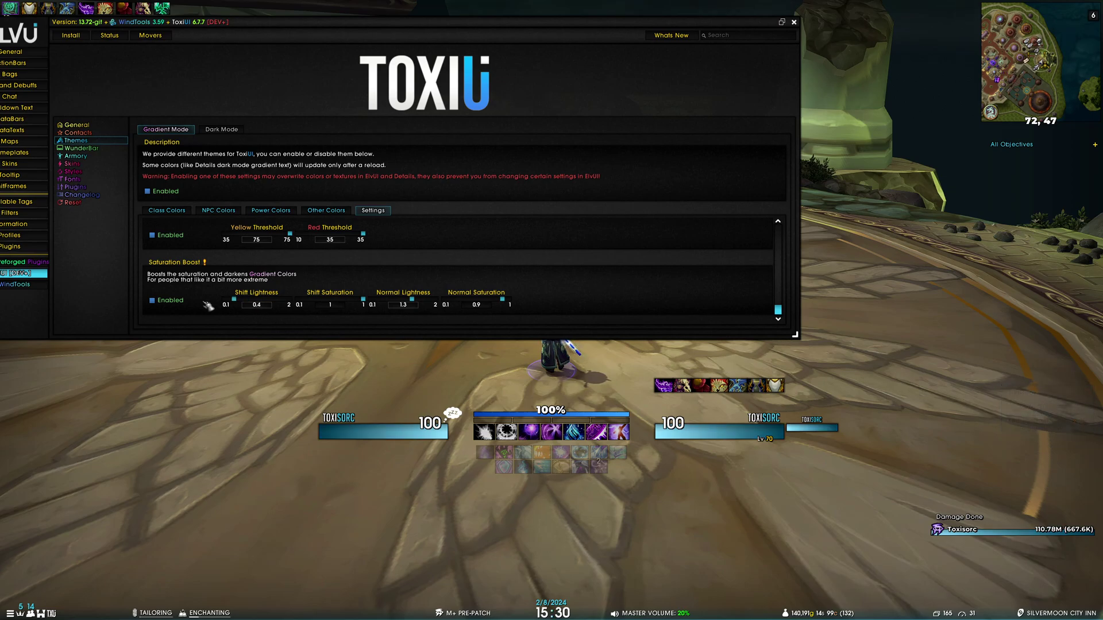
click(405, 306)
text(2)
key(Return)
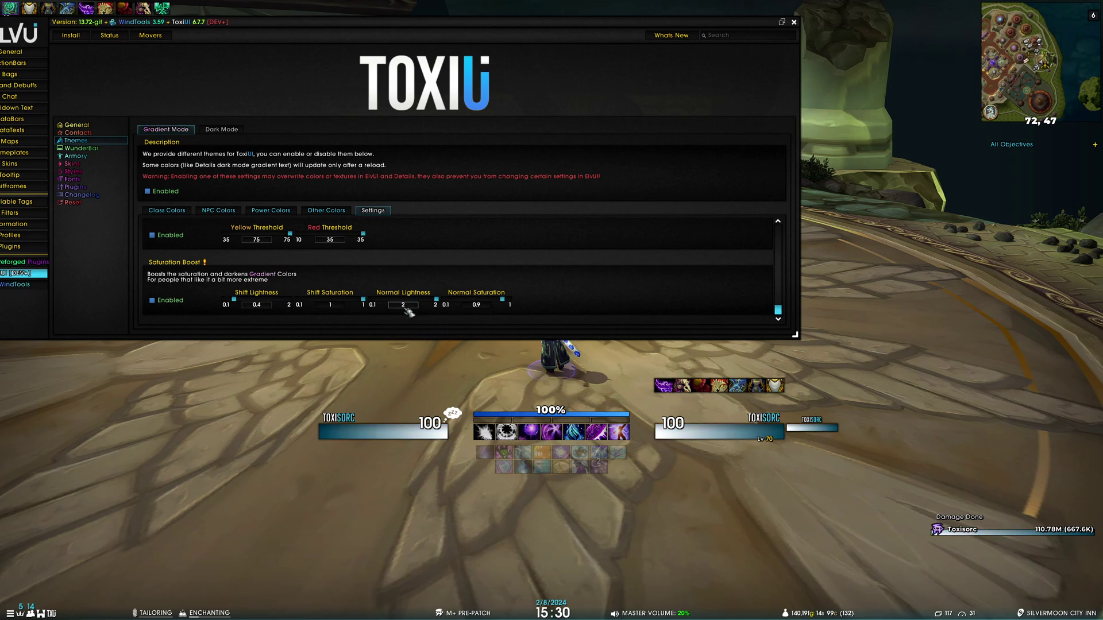
key(w)
key(d)
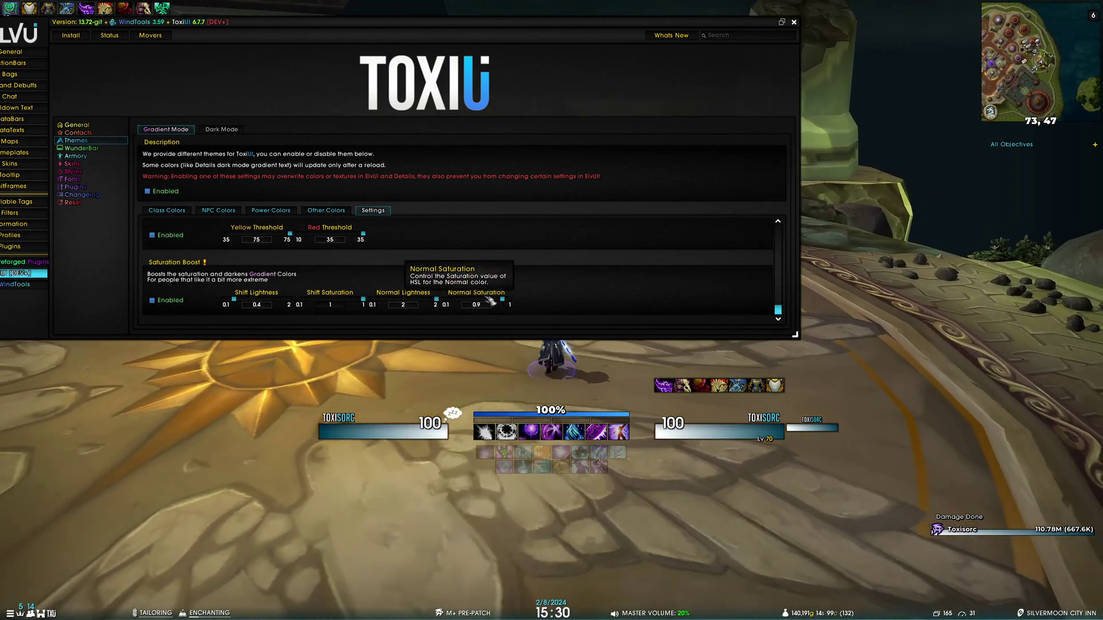
click(488, 305)
text(1)
key(Return)
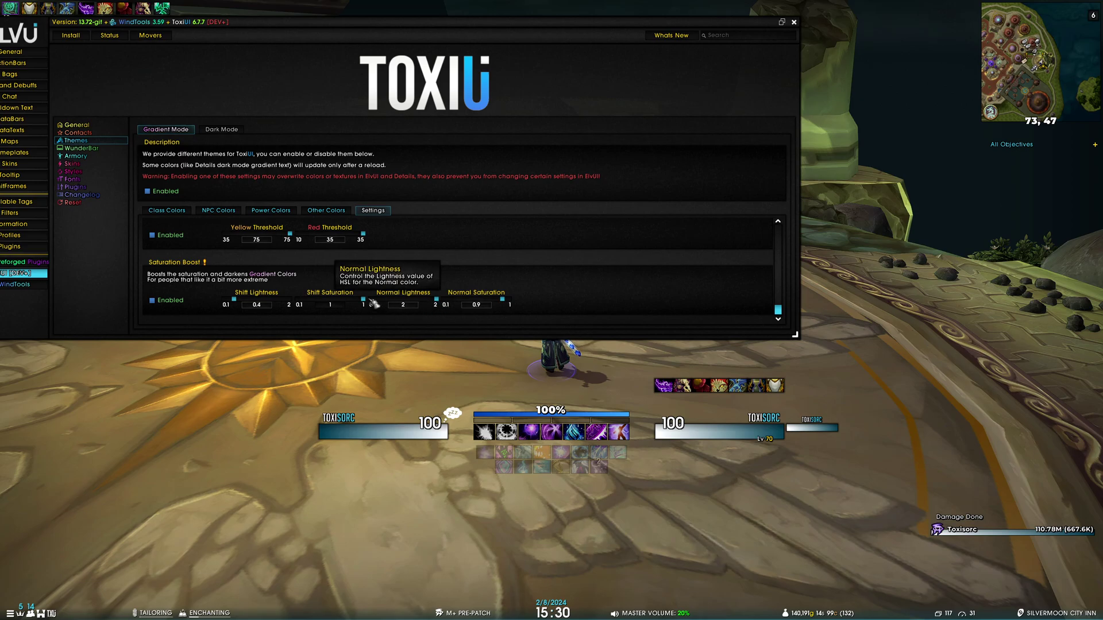
- Set the Saturation Boost's Normal Lightness to 1.4 and its Shift Lightness to 0.7
drag(412, 306, 321, 287)
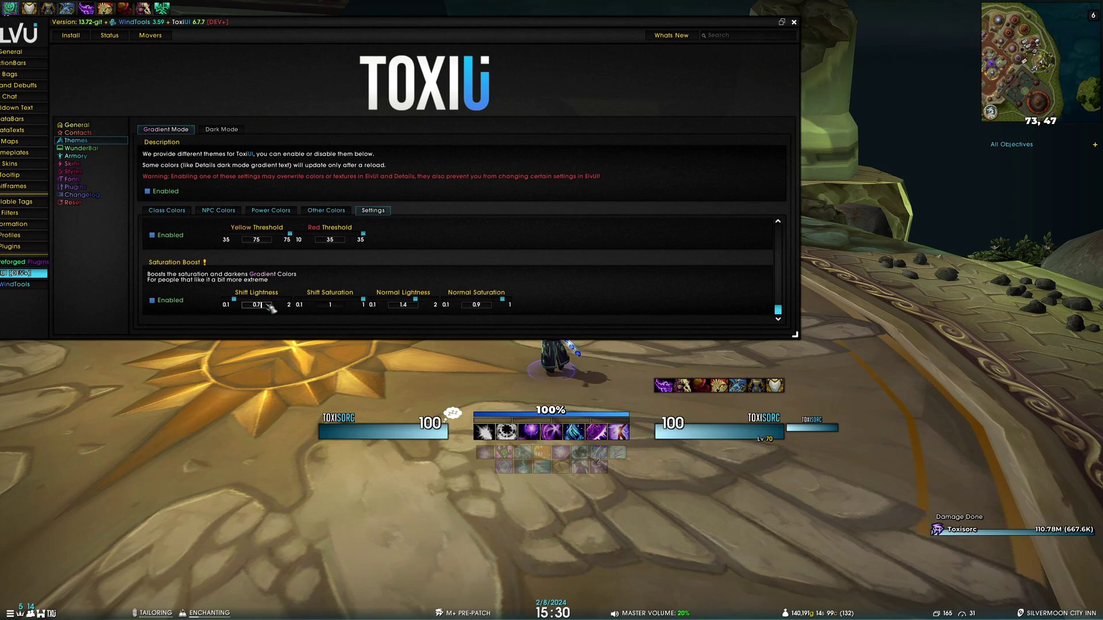
key(Return)
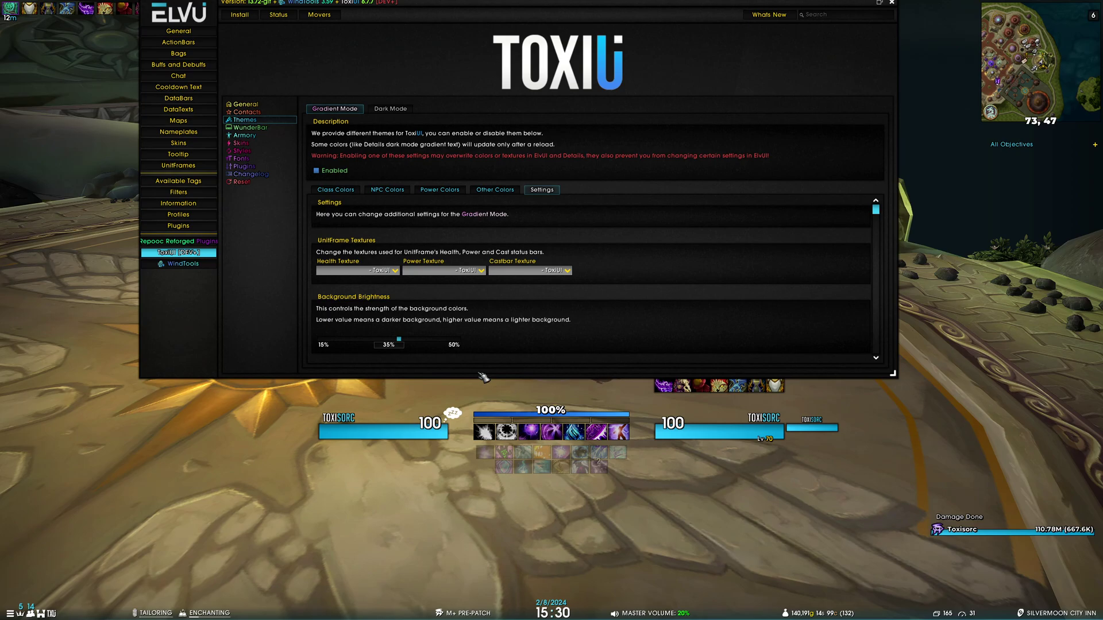
- Disable Gradient Mode and set the general UnitFrames status bar texture to Tx Half Fade
click(338, 172)
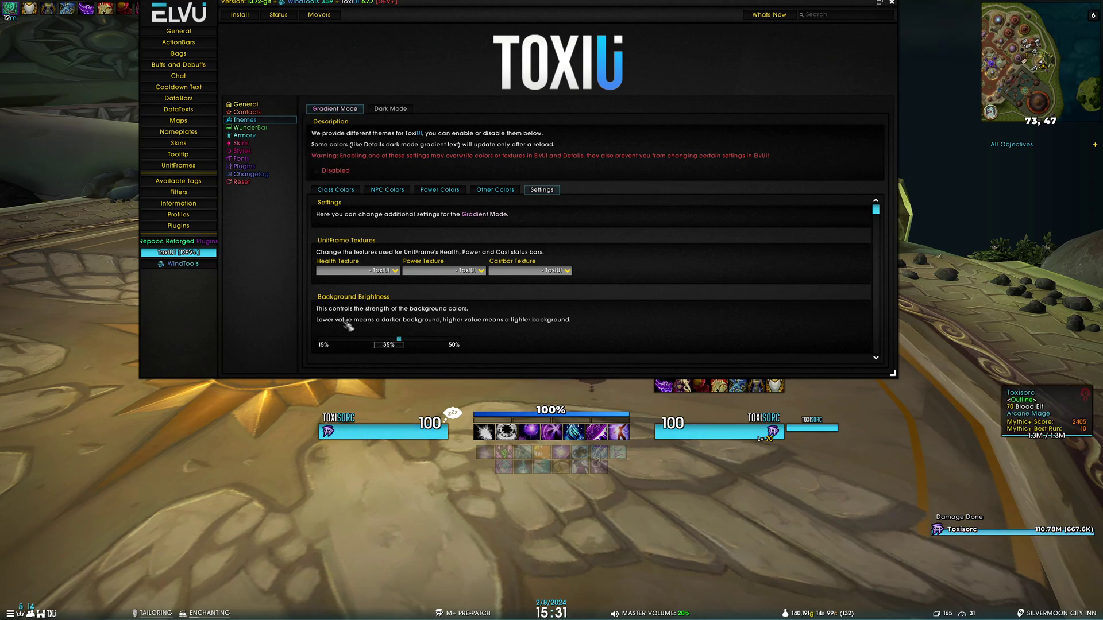
click(179, 165)
click(285, 67)
click(245, 67)
click(345, 50)
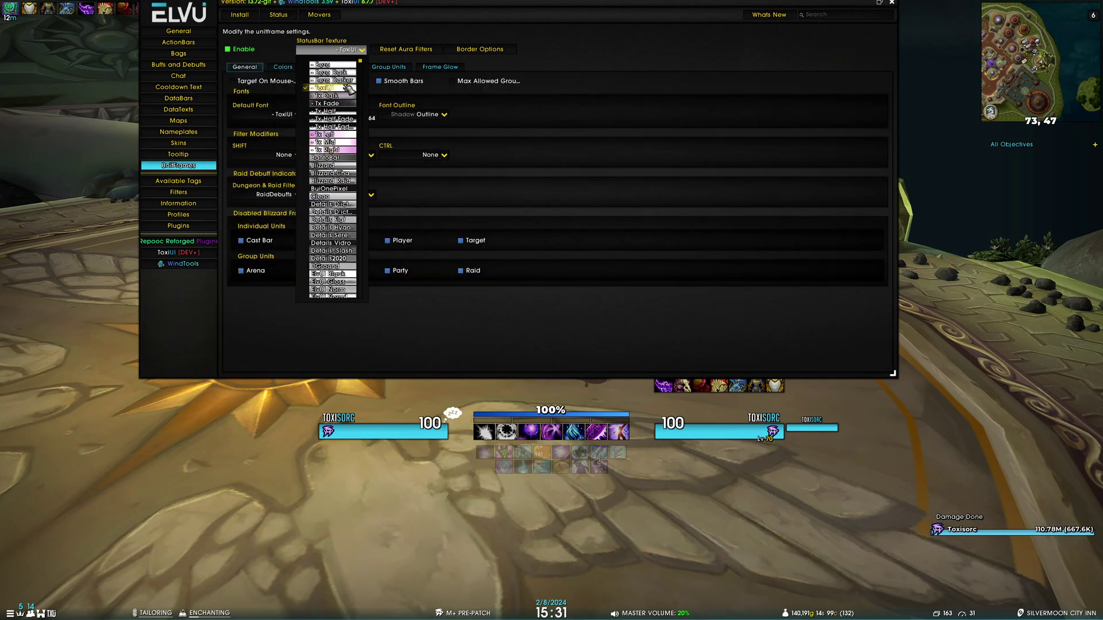
click(336, 118)
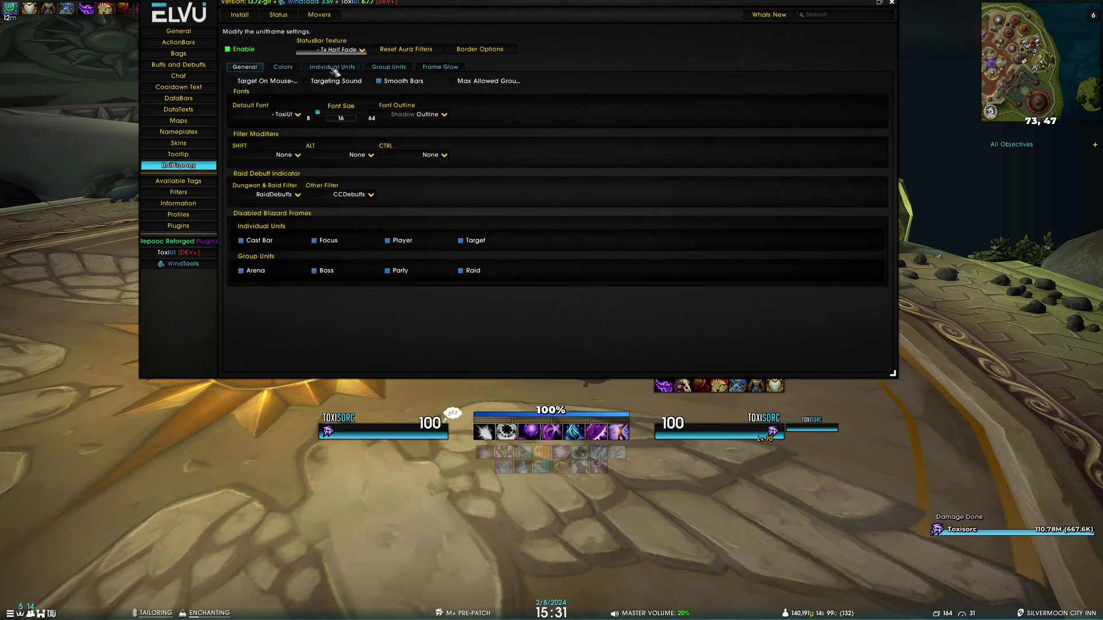
- Turn off Class Health in the UnitFrames health colours and set the health colour to magenta
click(290, 68)
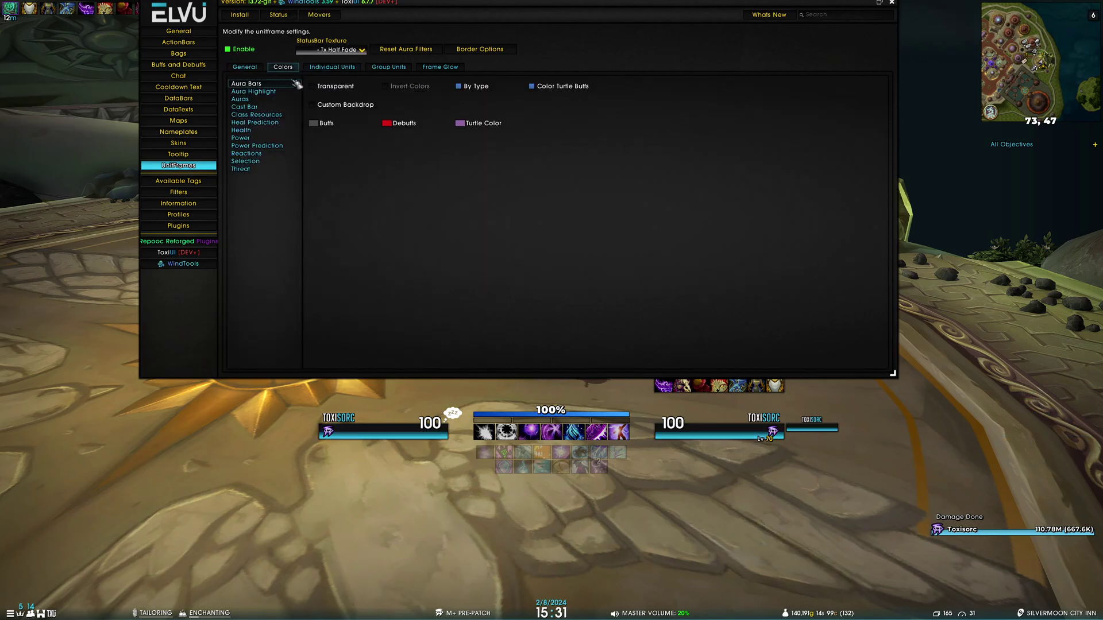
click(242, 130)
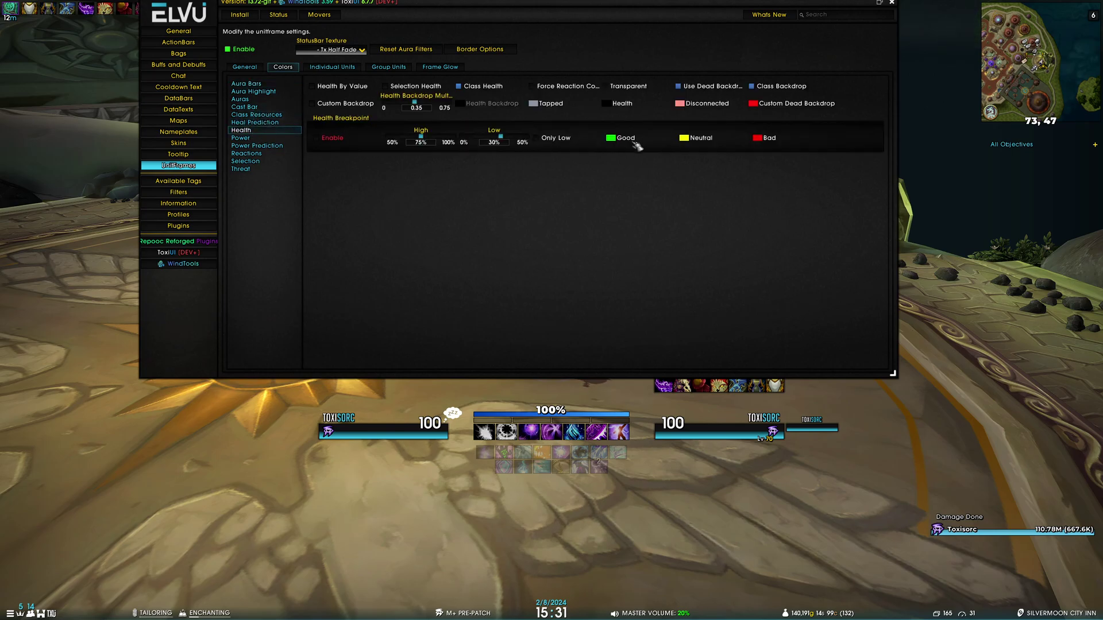
click(467, 86)
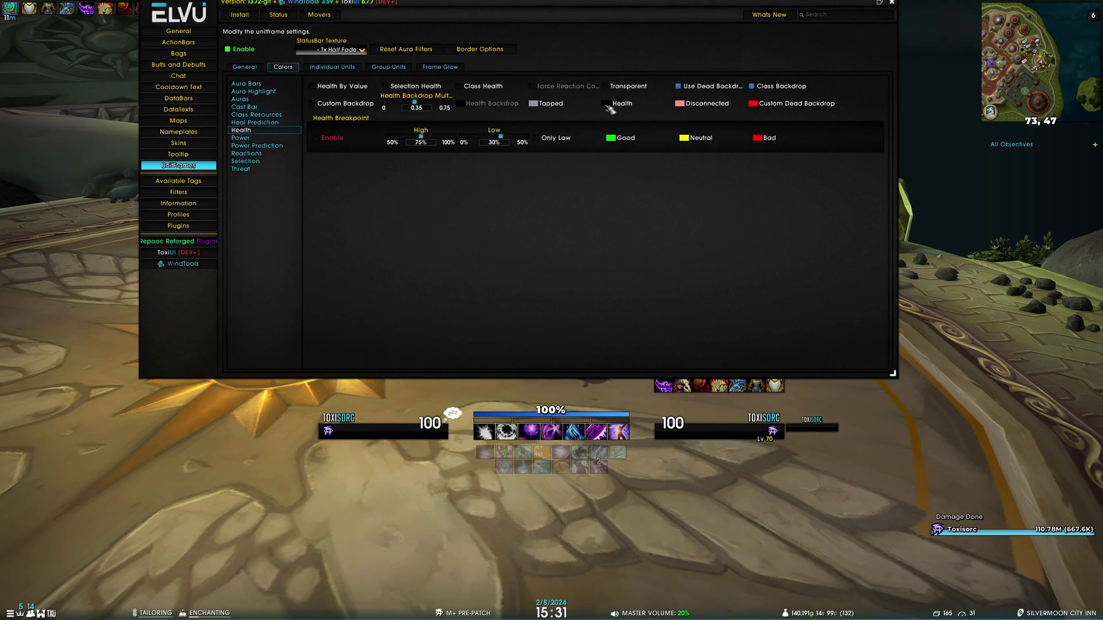
click(606, 105)
mouse_move(392, 245)
mouse_down()
mouse_move(393, 225)
mouse_move(322, 229)
mouse_up()
drag(418, 278, 426, 249)
click(392, 316)
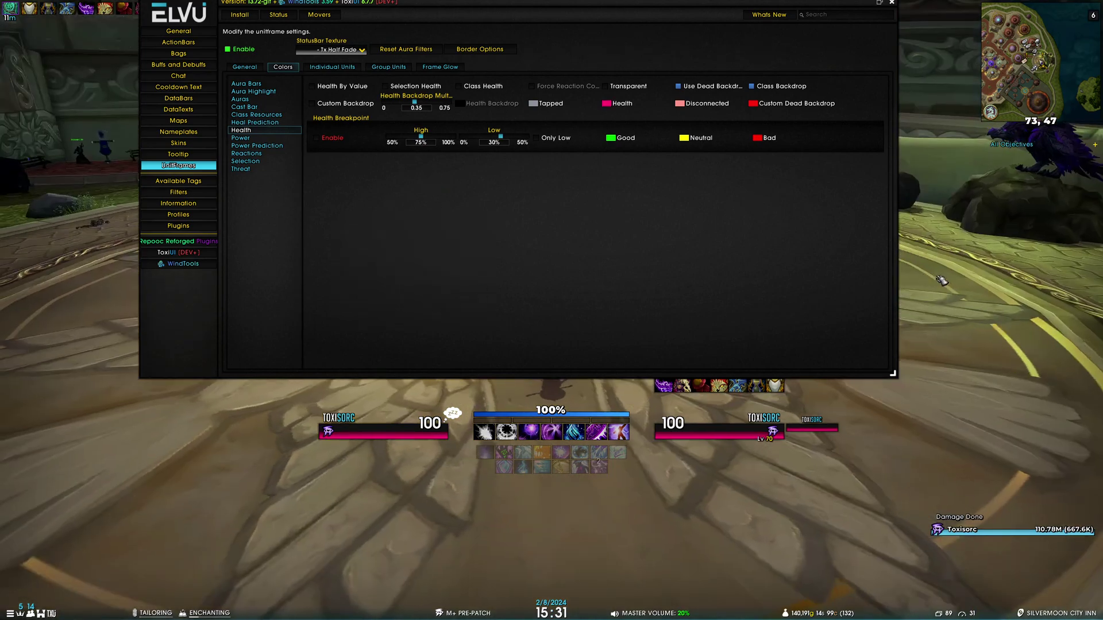
key(w)
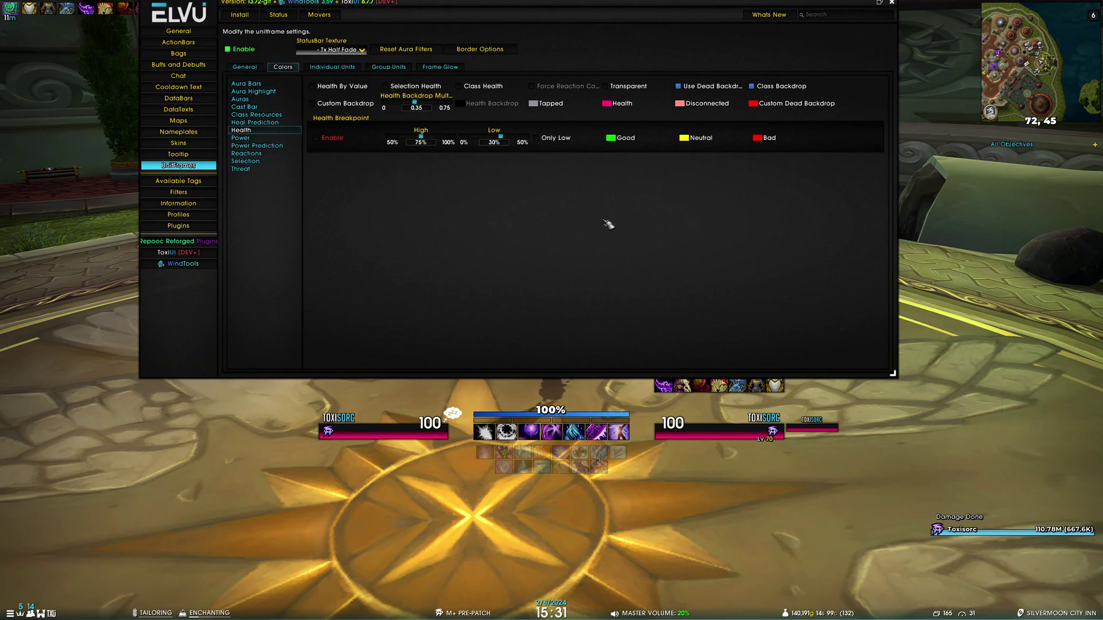
- Re-enable ToxiUI's Gradient Mode theme to see which unit frame settings it overwrites, and disable it again
click(178, 252)
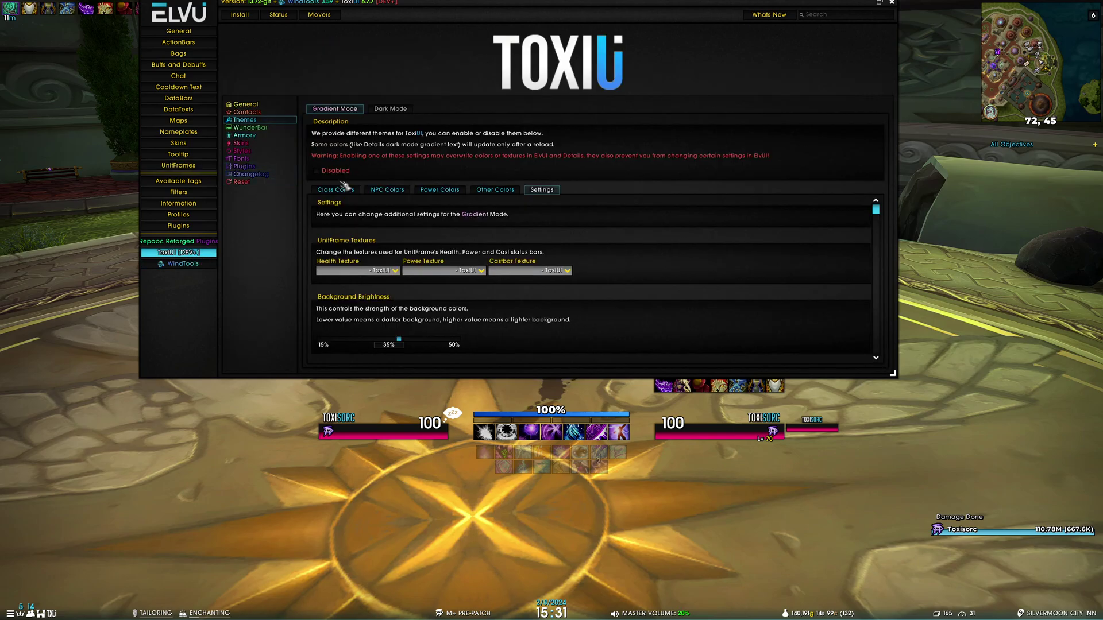
click(345, 176)
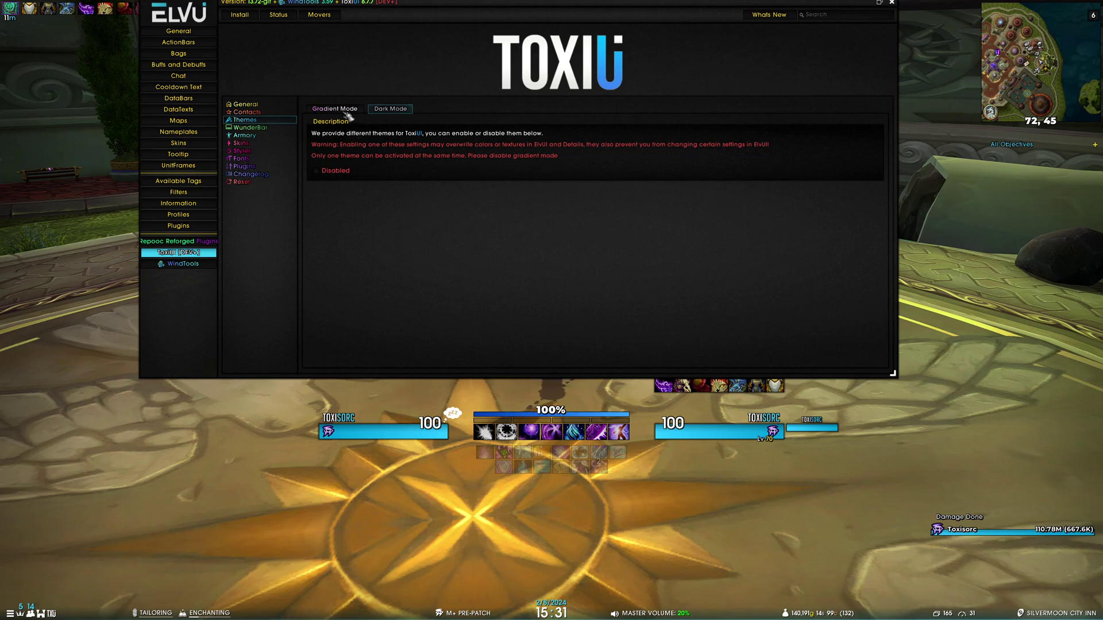
click(355, 171)
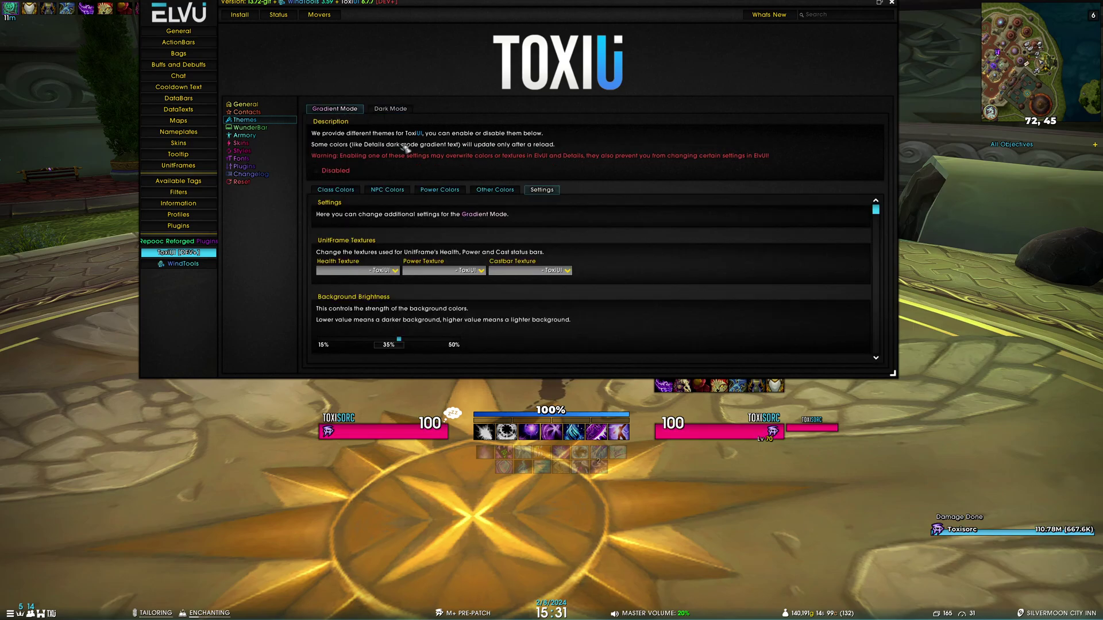
- Enable ToxiUI's Dark Mode theme and close the configuration window to view the dark unit frames in game
click(390, 110)
click(339, 166)
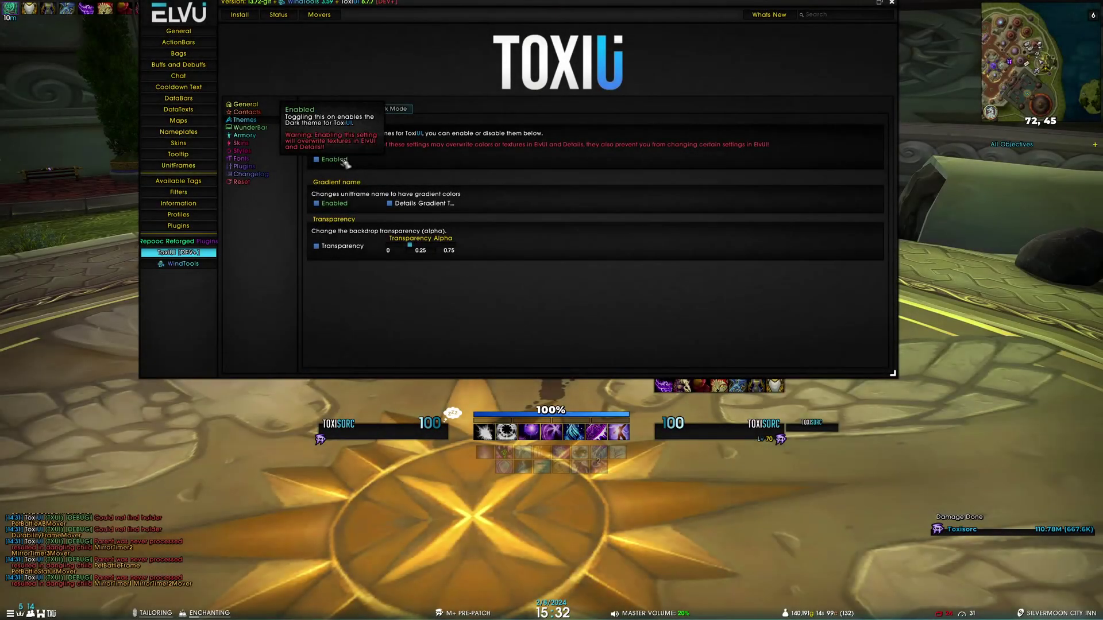
key(w)
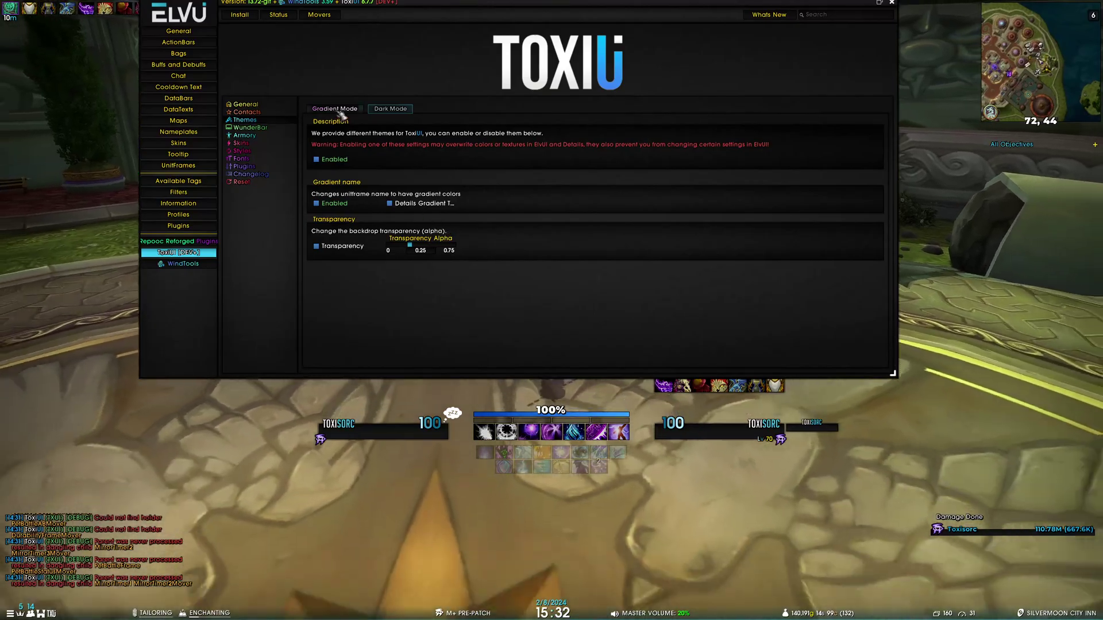
key(Escape)
key(w)
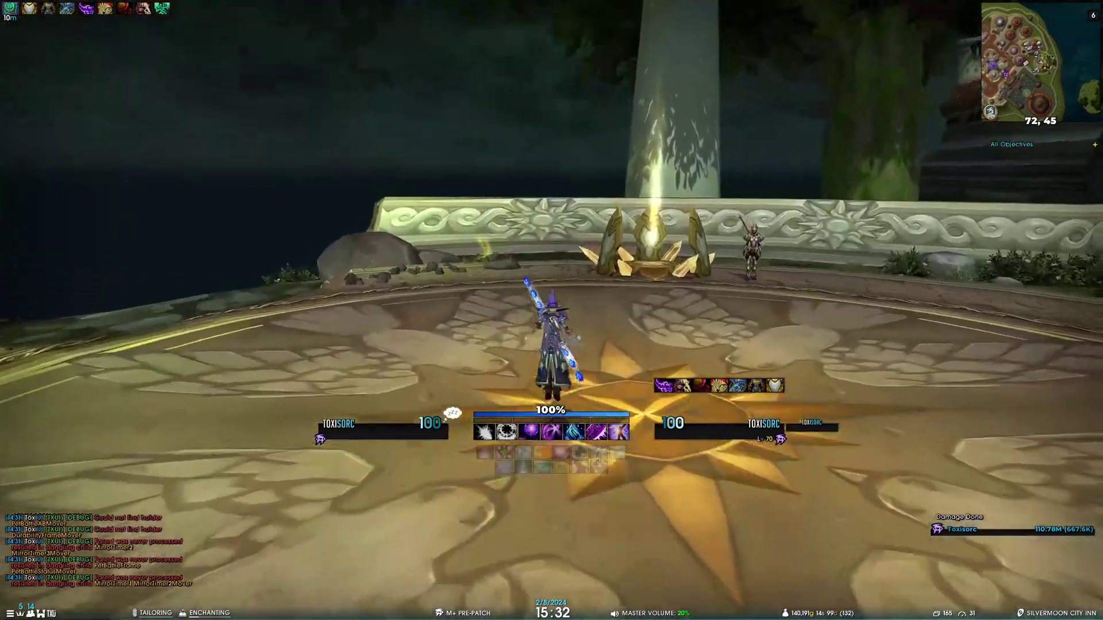
key(w)
key(space)
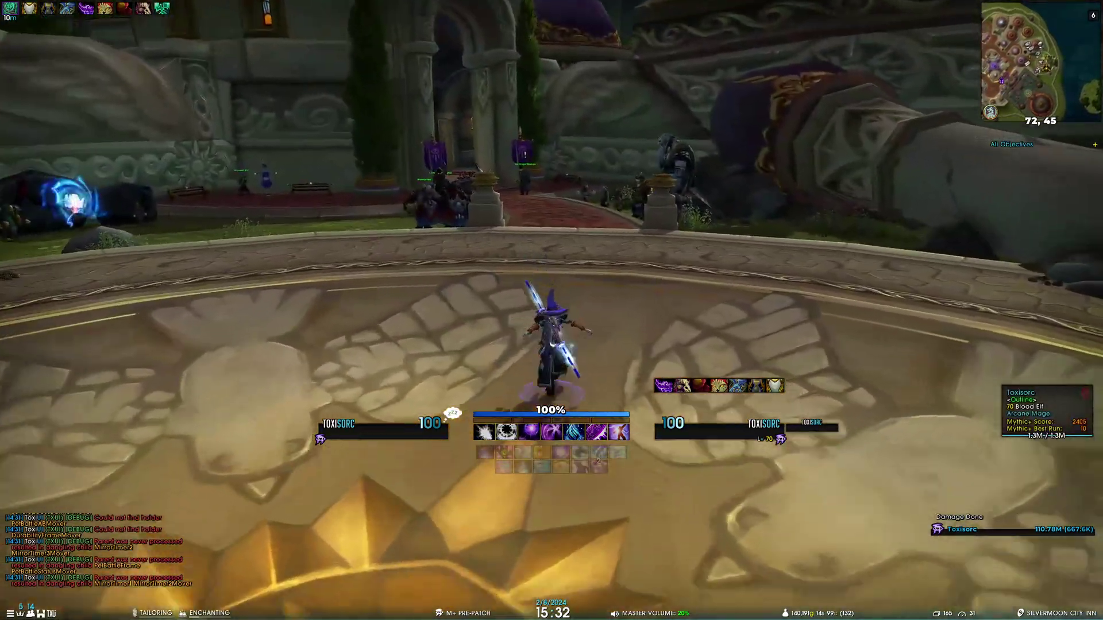
key(space)
key(w)
key(space)
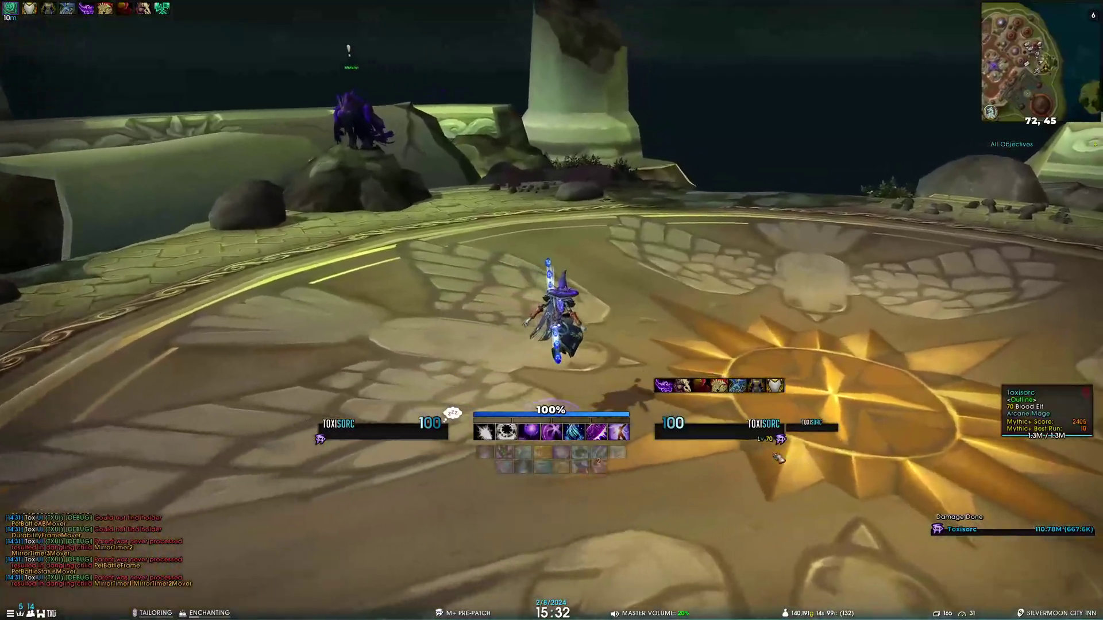
key(space)
key(w)
key(a)
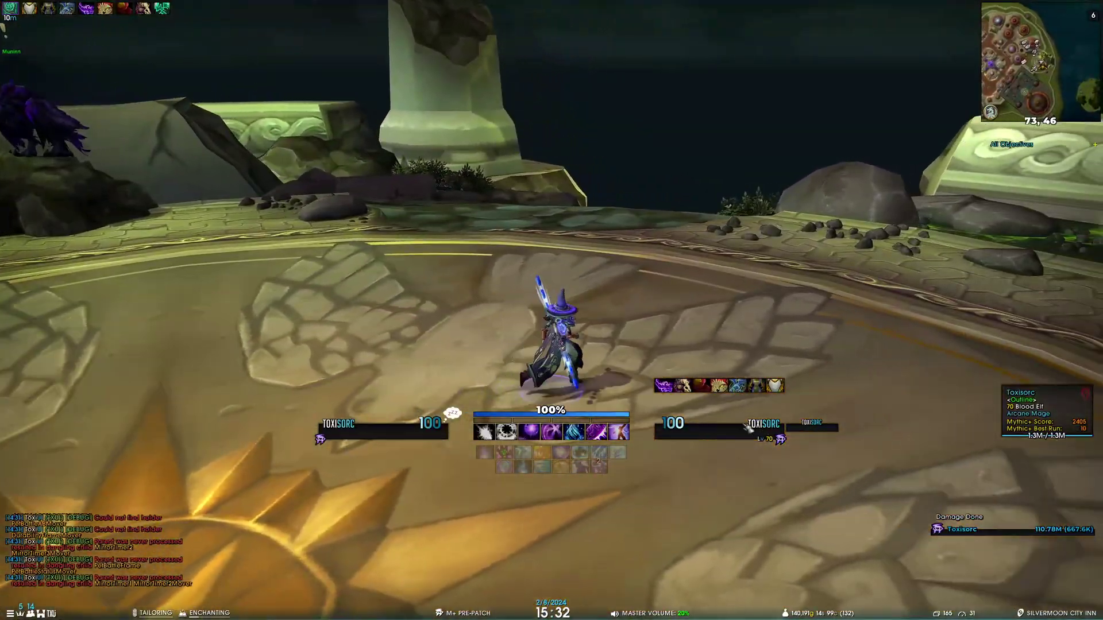
key(w)
key(space)
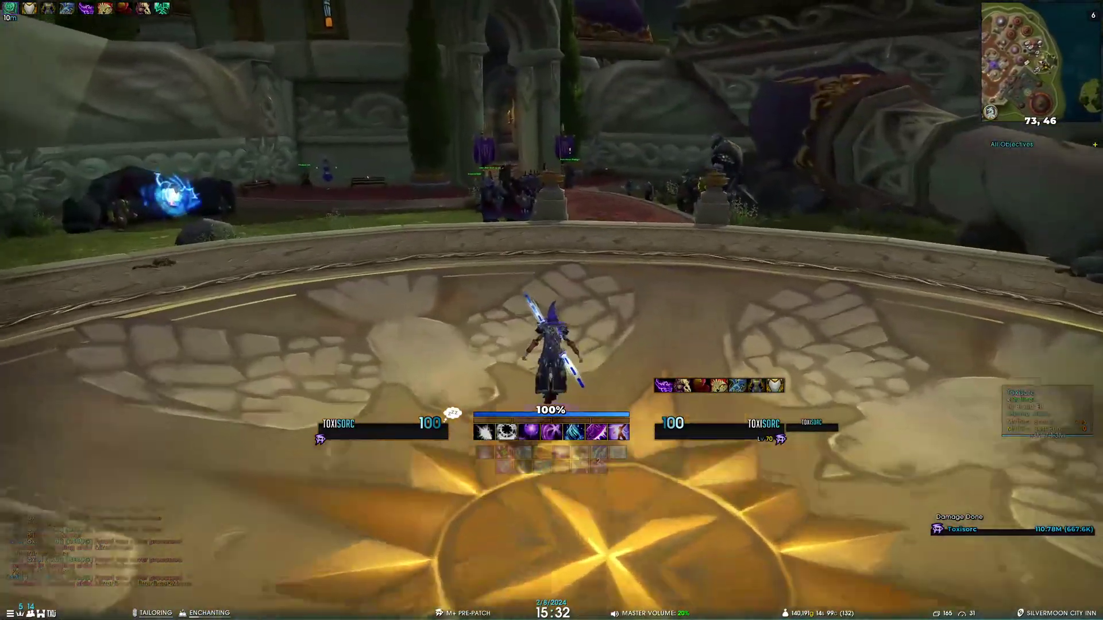
key(space)
- Reopen the ElvUI configuration and set the Mage's first class gradient colour in Gradient Mode to red (cf0011)
text(w/e)
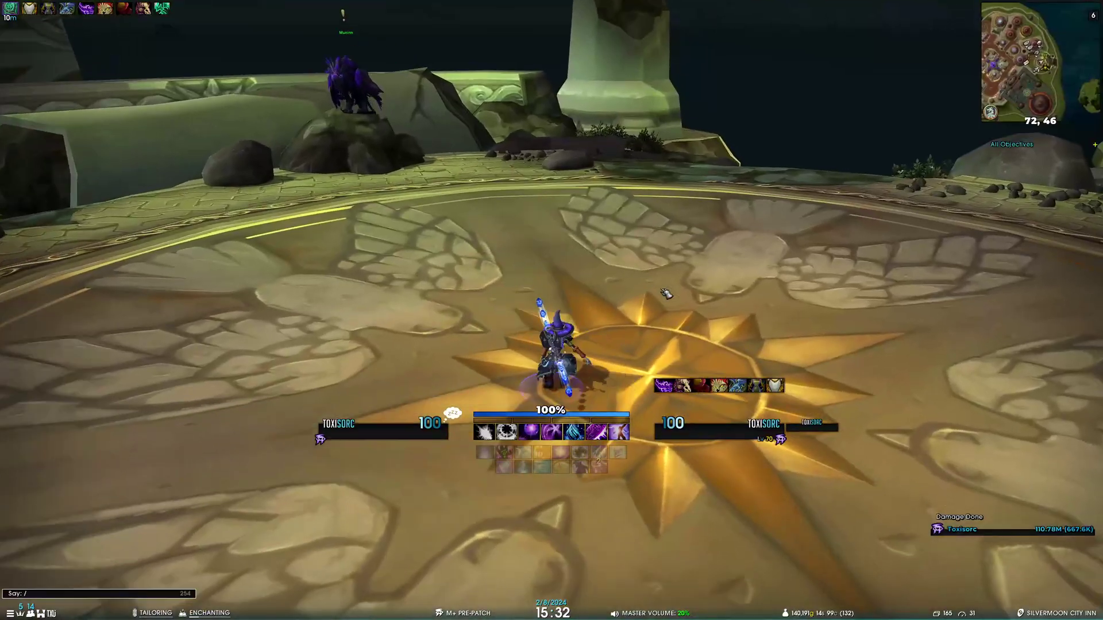
text(c)
key(Return)
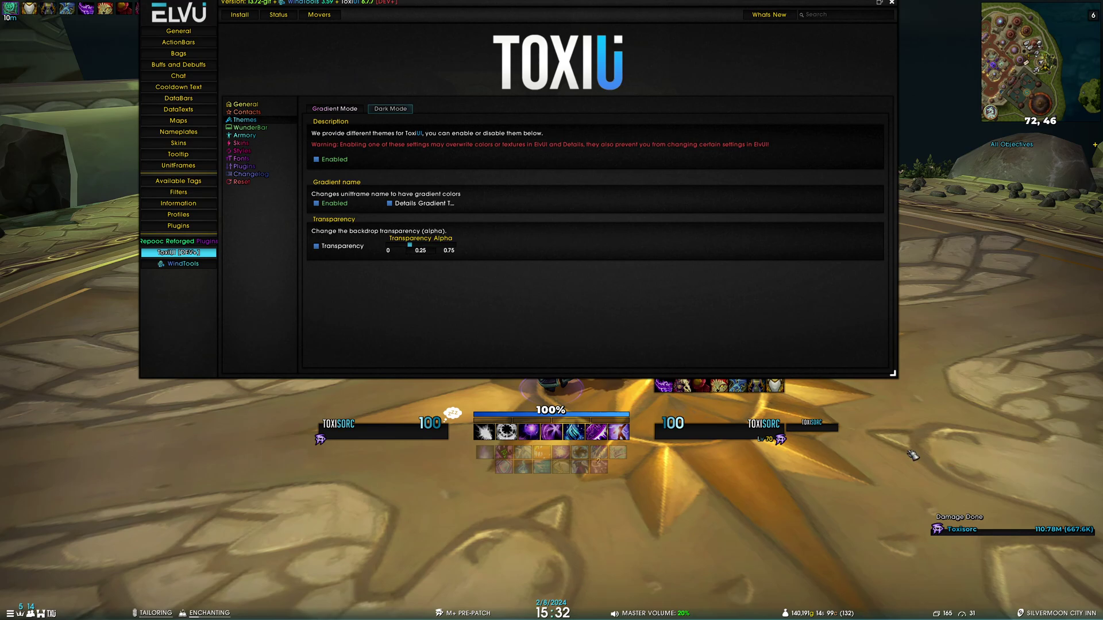
click(334, 108)
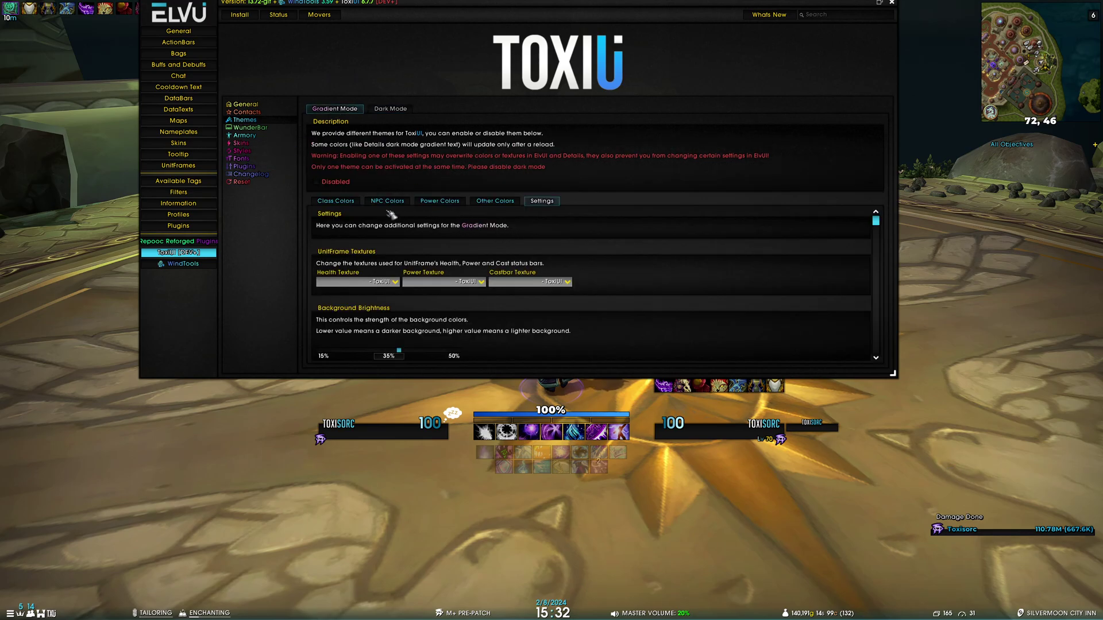
click(351, 202)
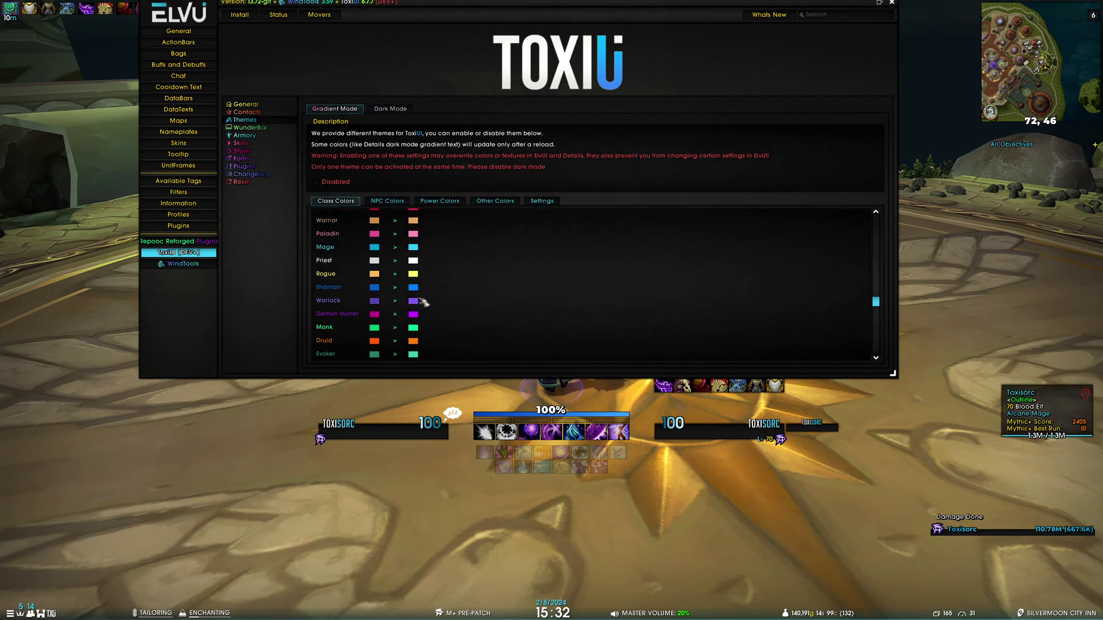
click(374, 248)
drag(379, 259, 287, 253)
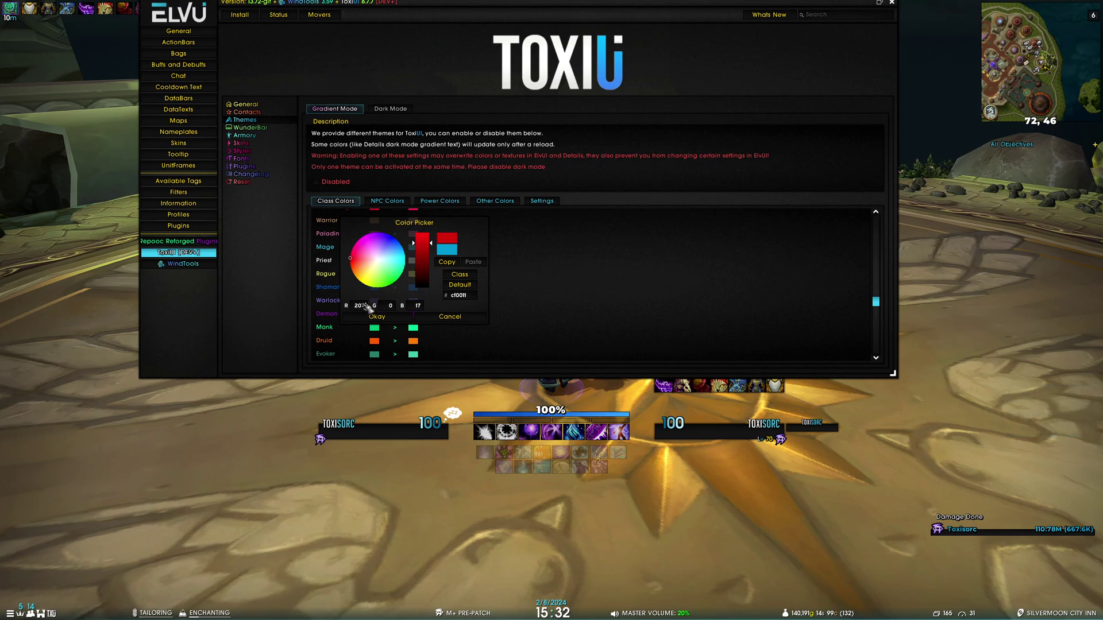
click(374, 317)
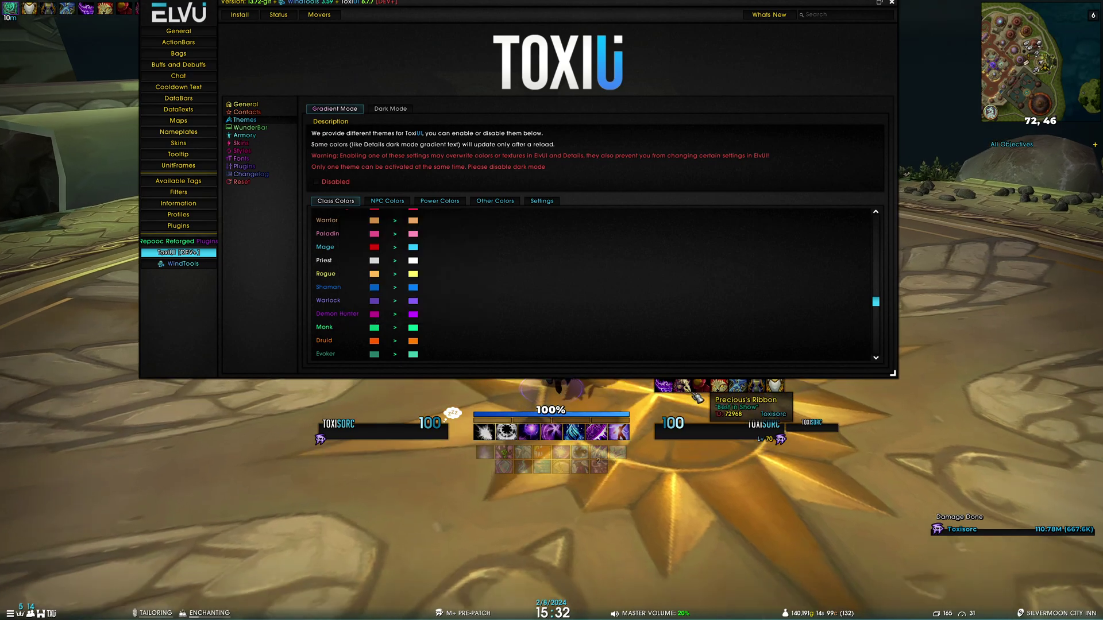
key(Escape)
- Open the Details options with /details config, create test bars for the damage meter, and close the options panel
text(/de)
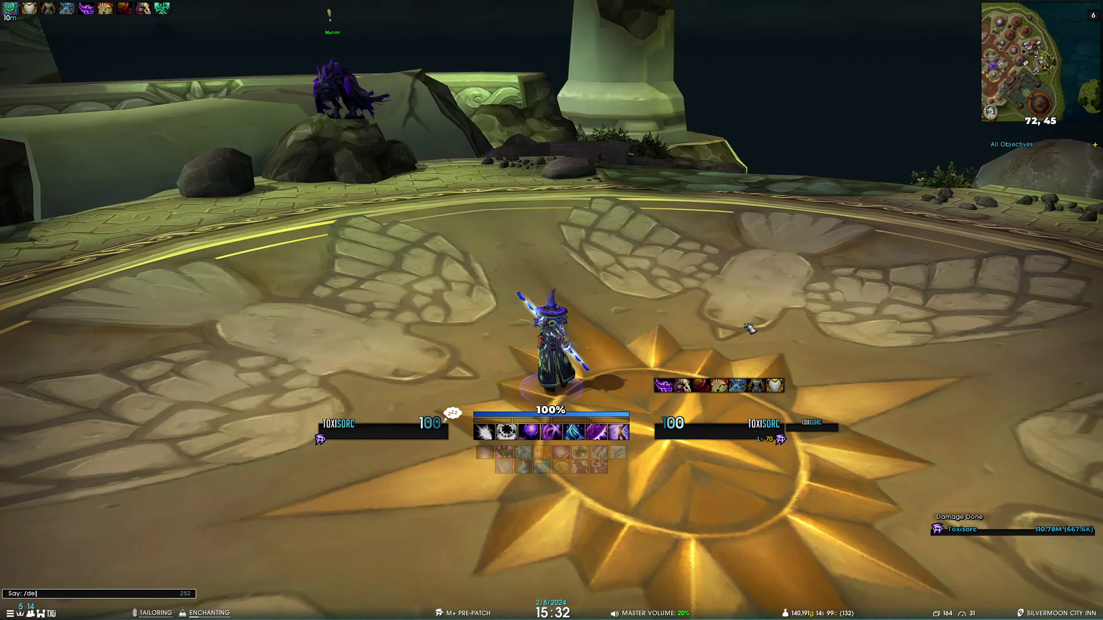
text(tails config)
key(Return)
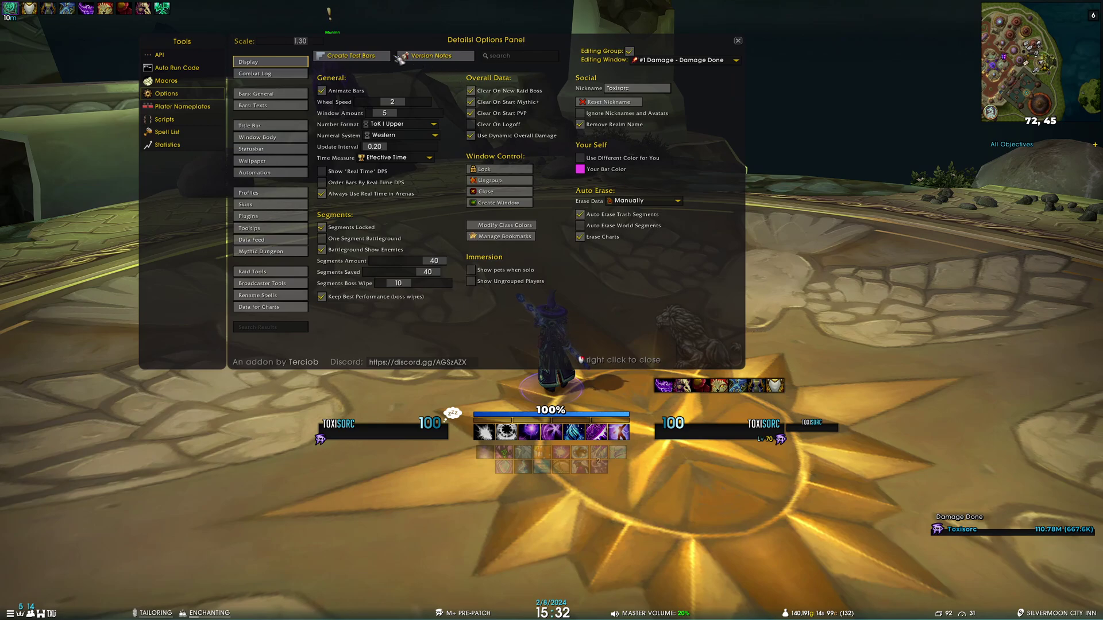
key(d)
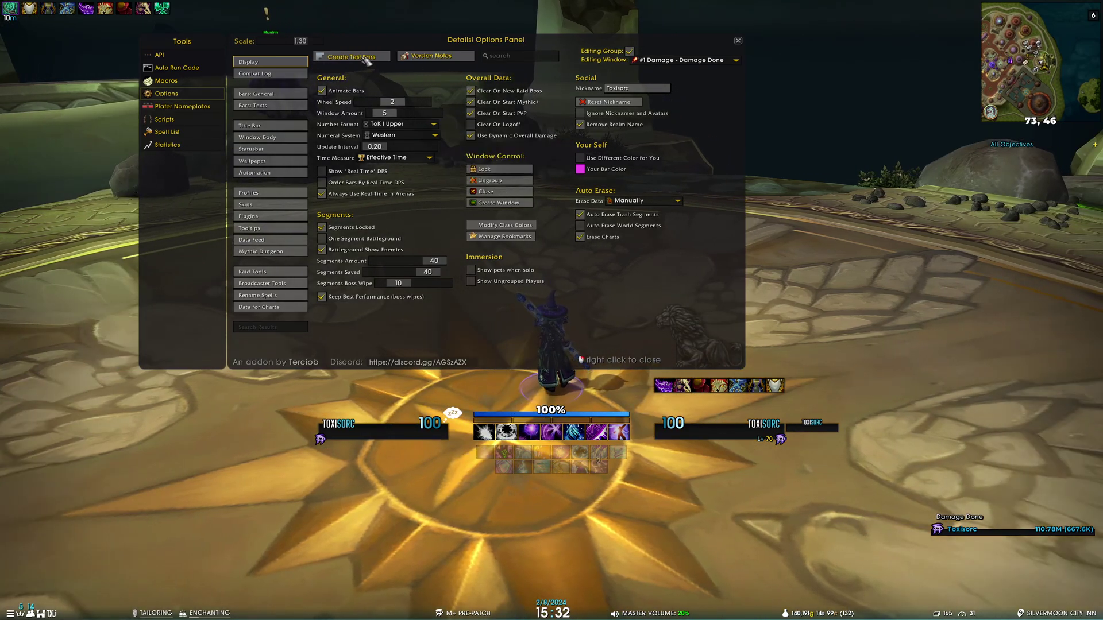
click(740, 43)
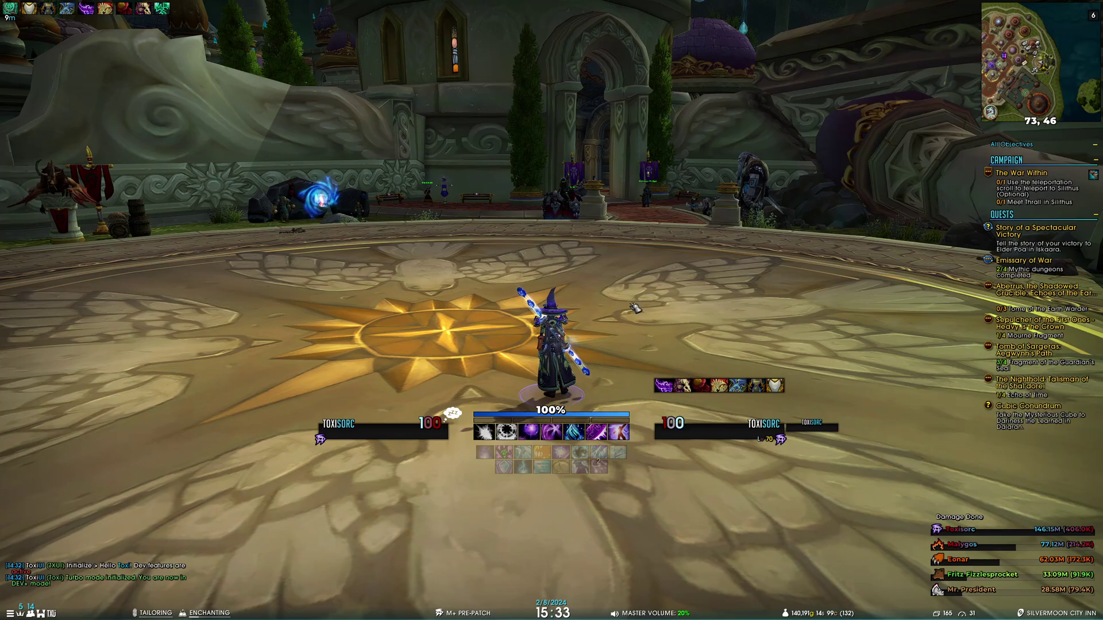
key(w)
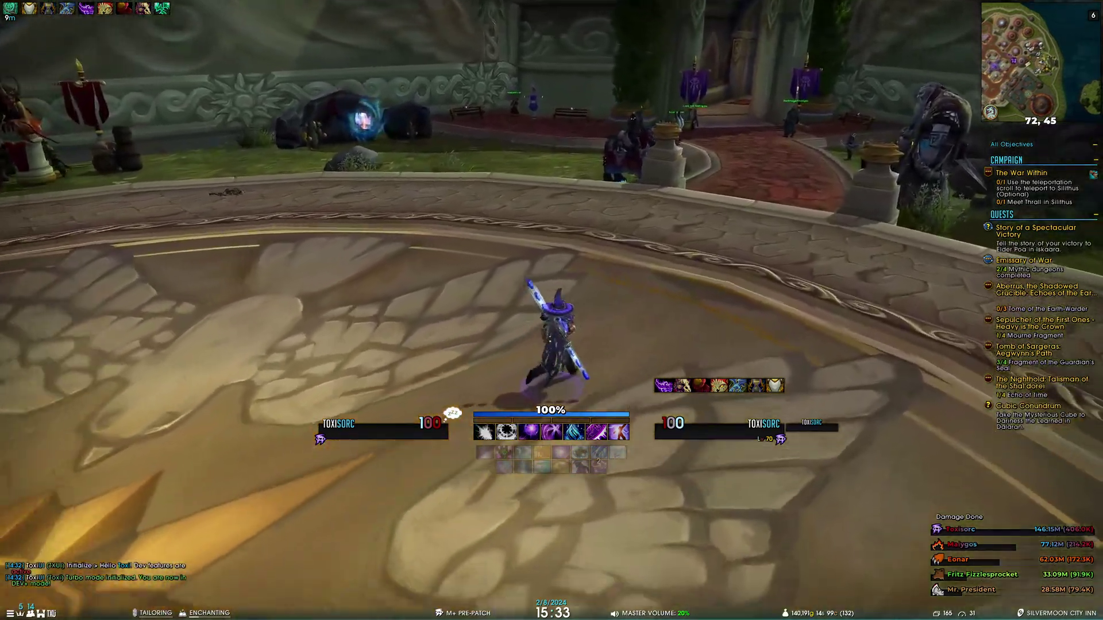
drag(622, 288, 532, 288)
key(w)
key(space)
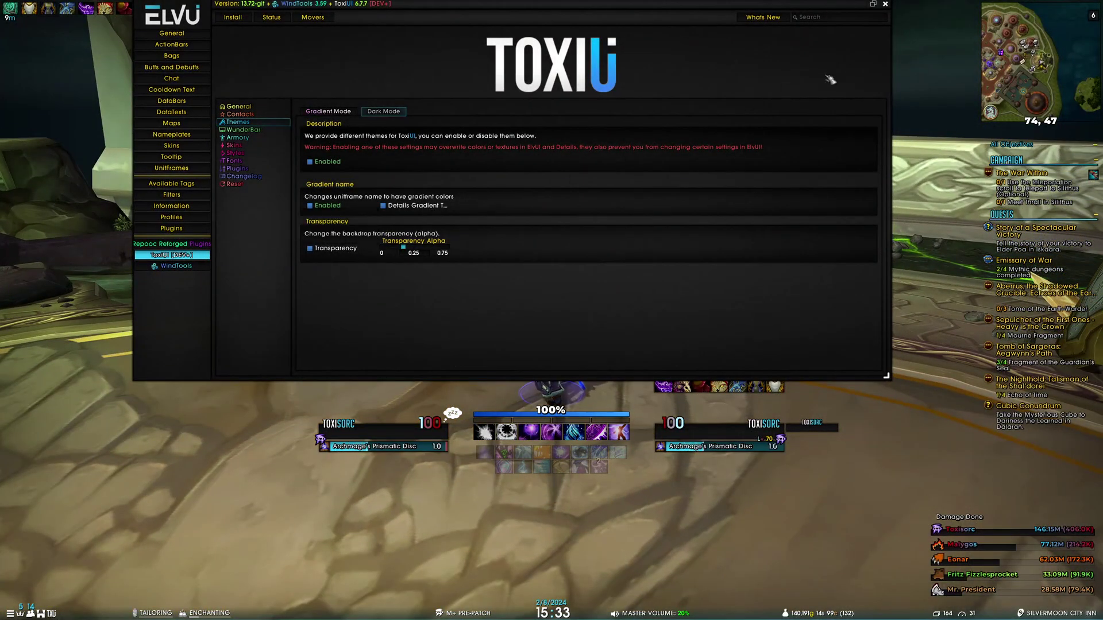
- Close the configuration window, fly up on the mount and drop to the ground so the character loses health
click(886, 5)
key(w)
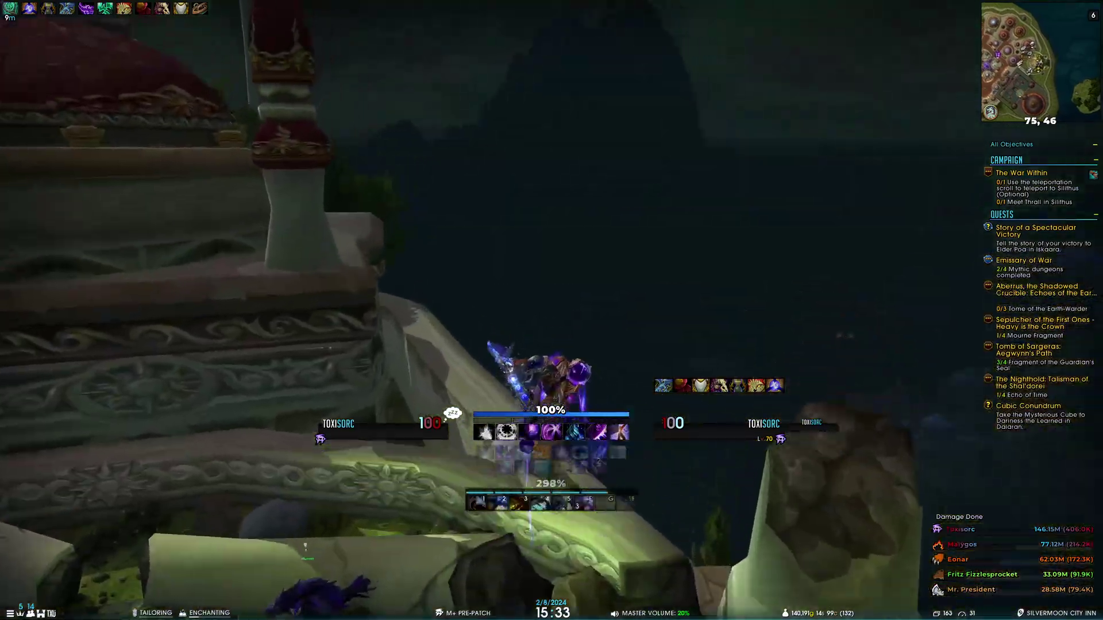
key(1)
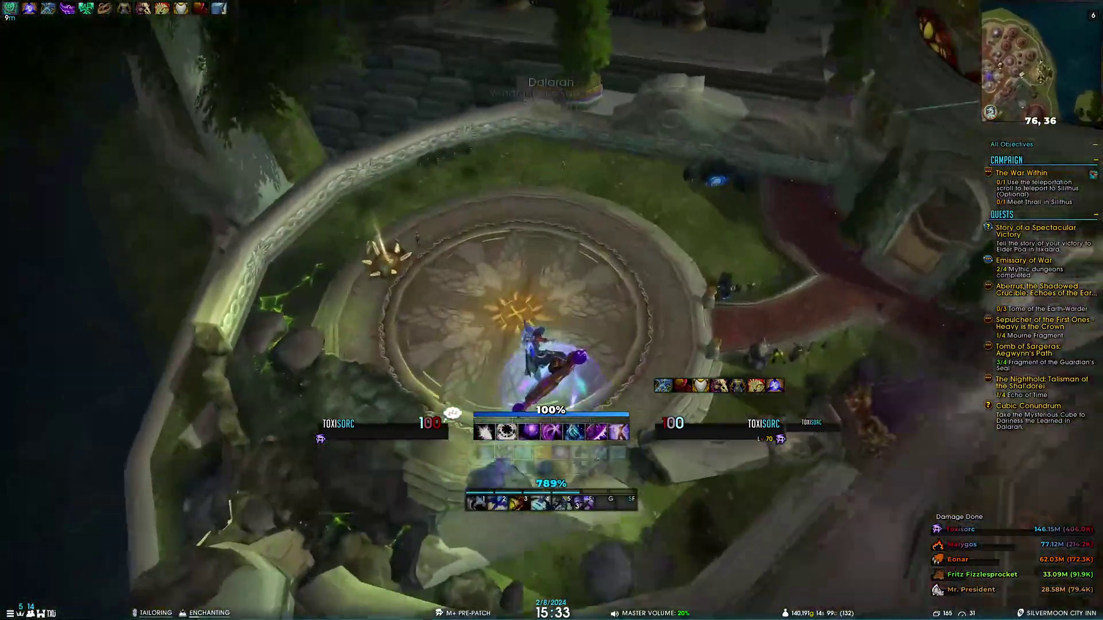
key(w)
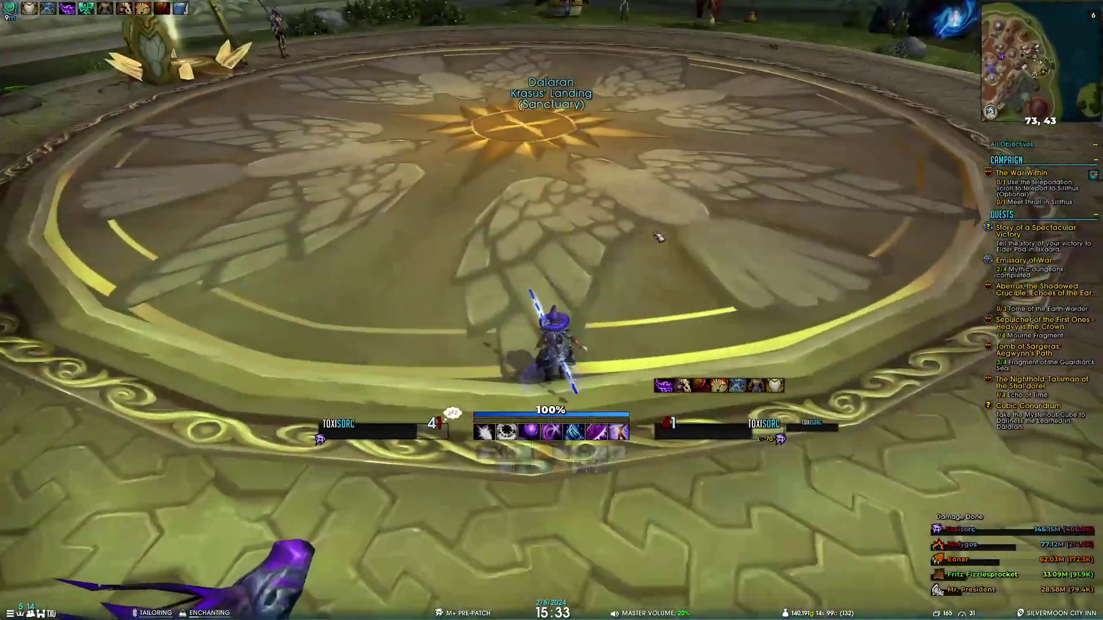
key(w)
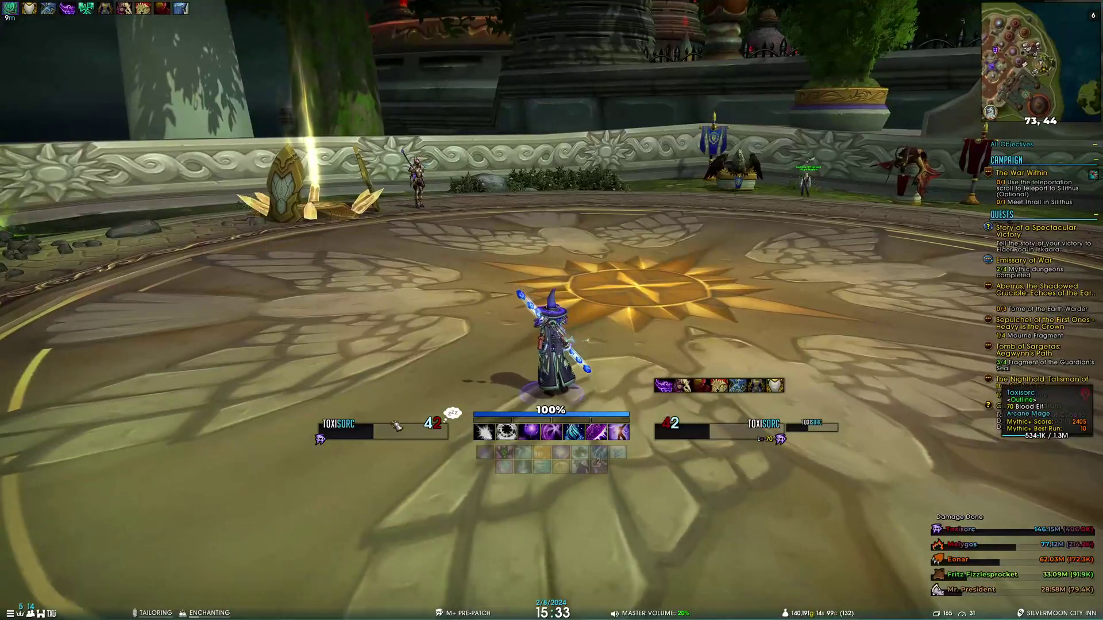
- Reopen the ElvUI configuration, try a Dark Mode backdrop transparency alpha of 0.75, and set it to 0.3
key(Return)
text(/ec)
key(Return)
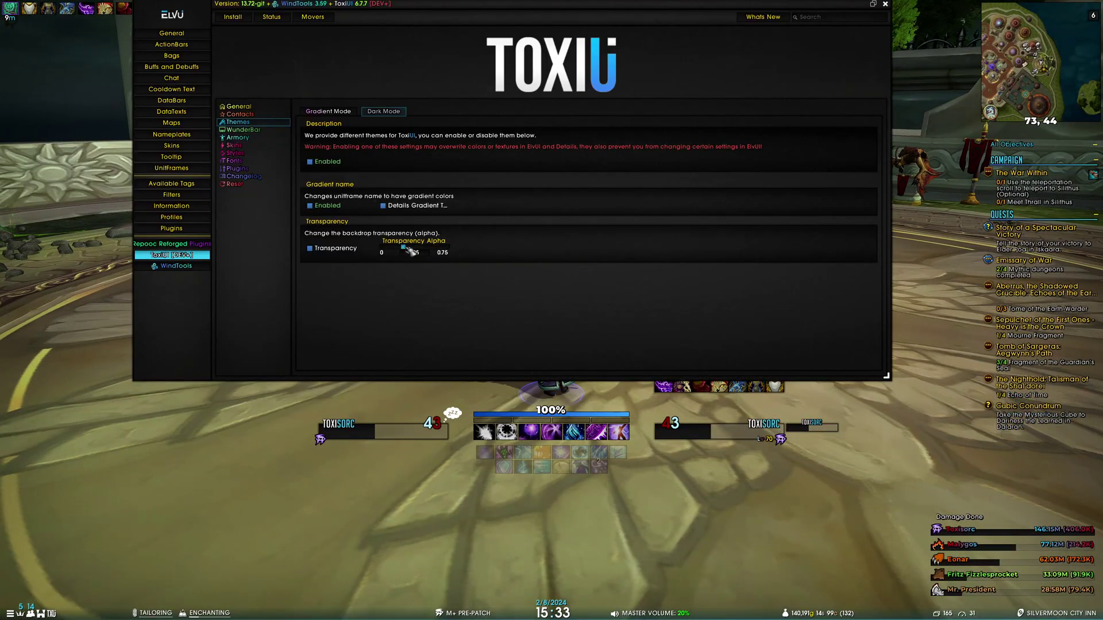
drag(444, 249, 556, 255)
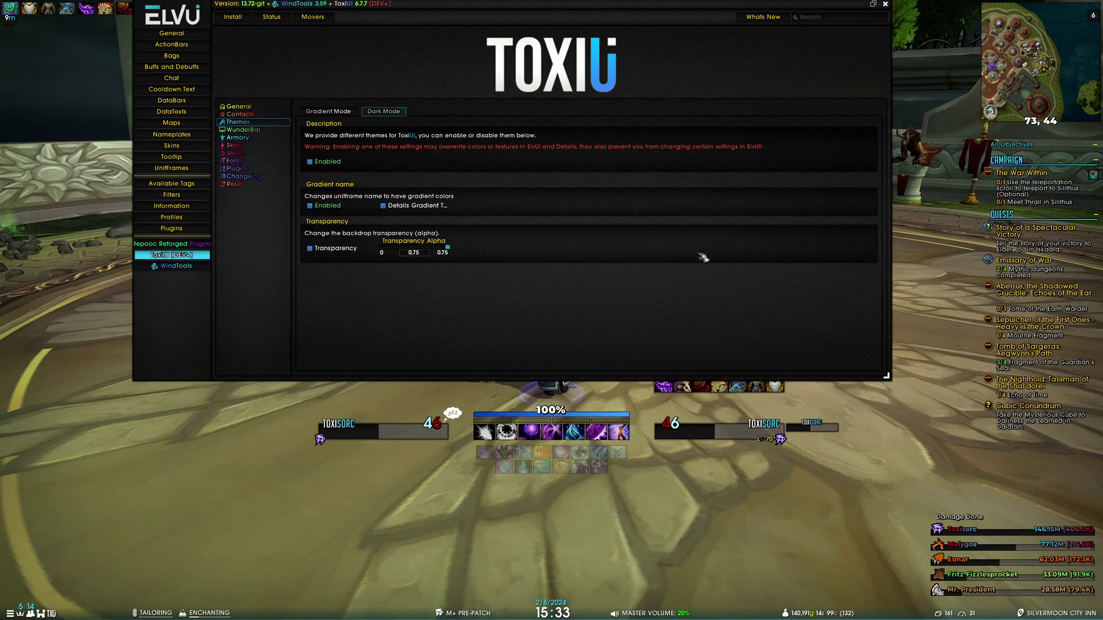
text(0.3)
key(Return)
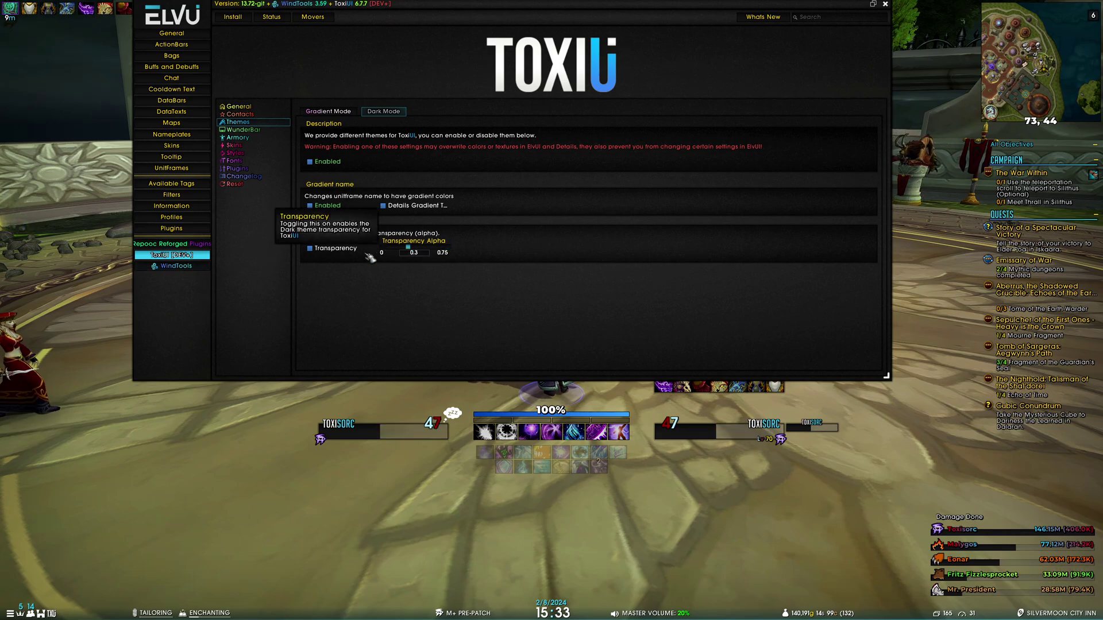
key(w)
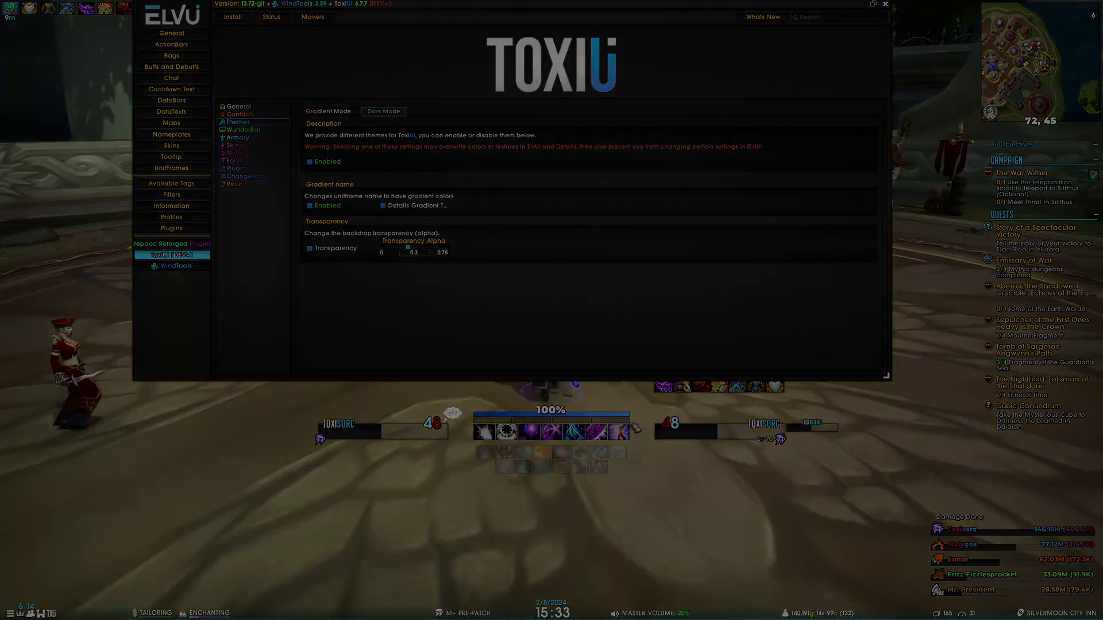